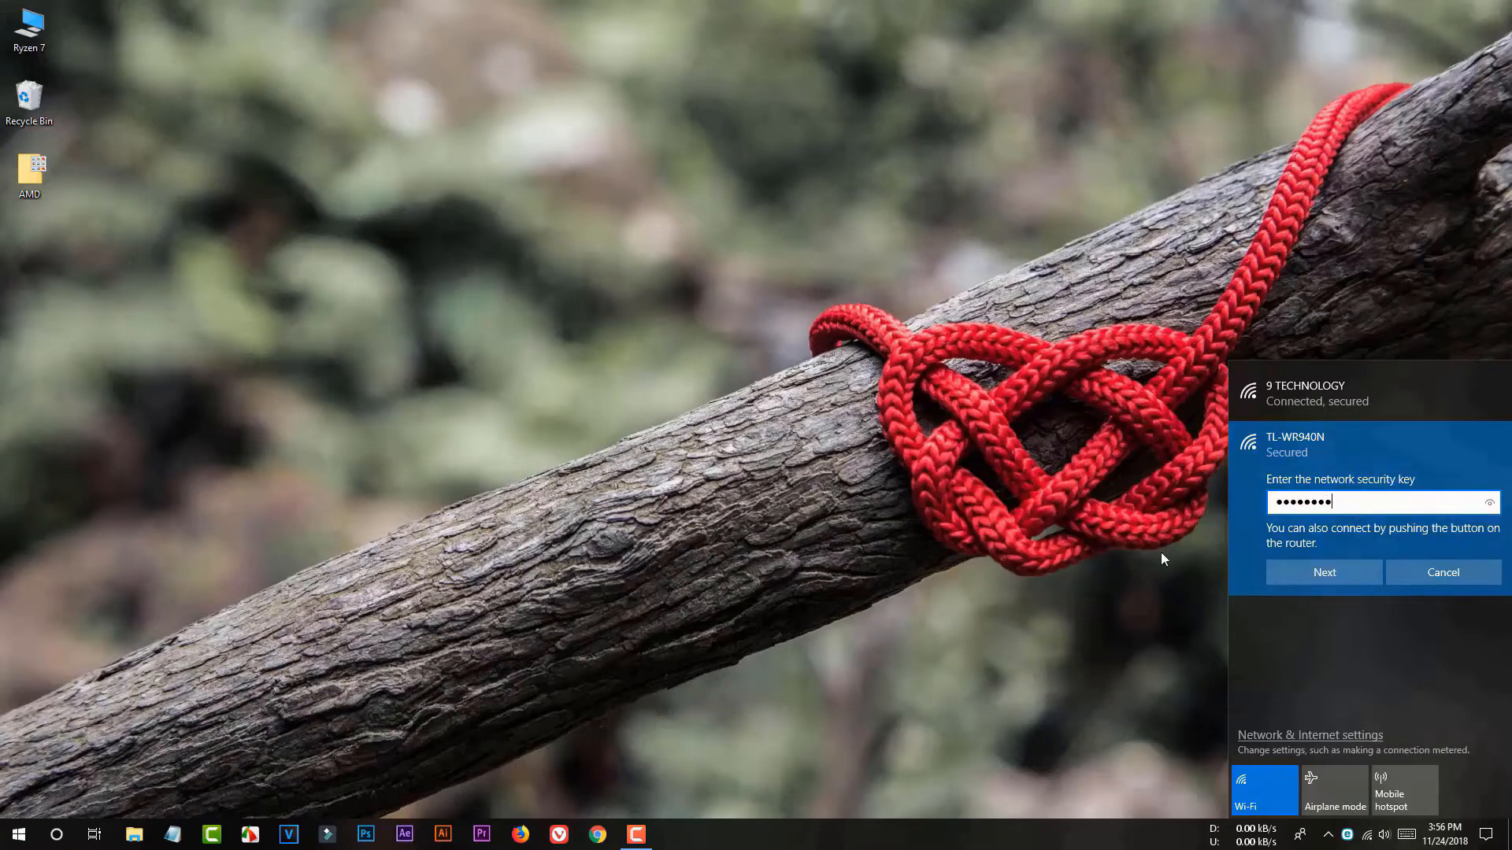
Step: Connect to the TL-WR940N Wi-Fi network and open a blank Chrome incognito tab
{"action": "left_click", "coordinate": [1326, 573]}
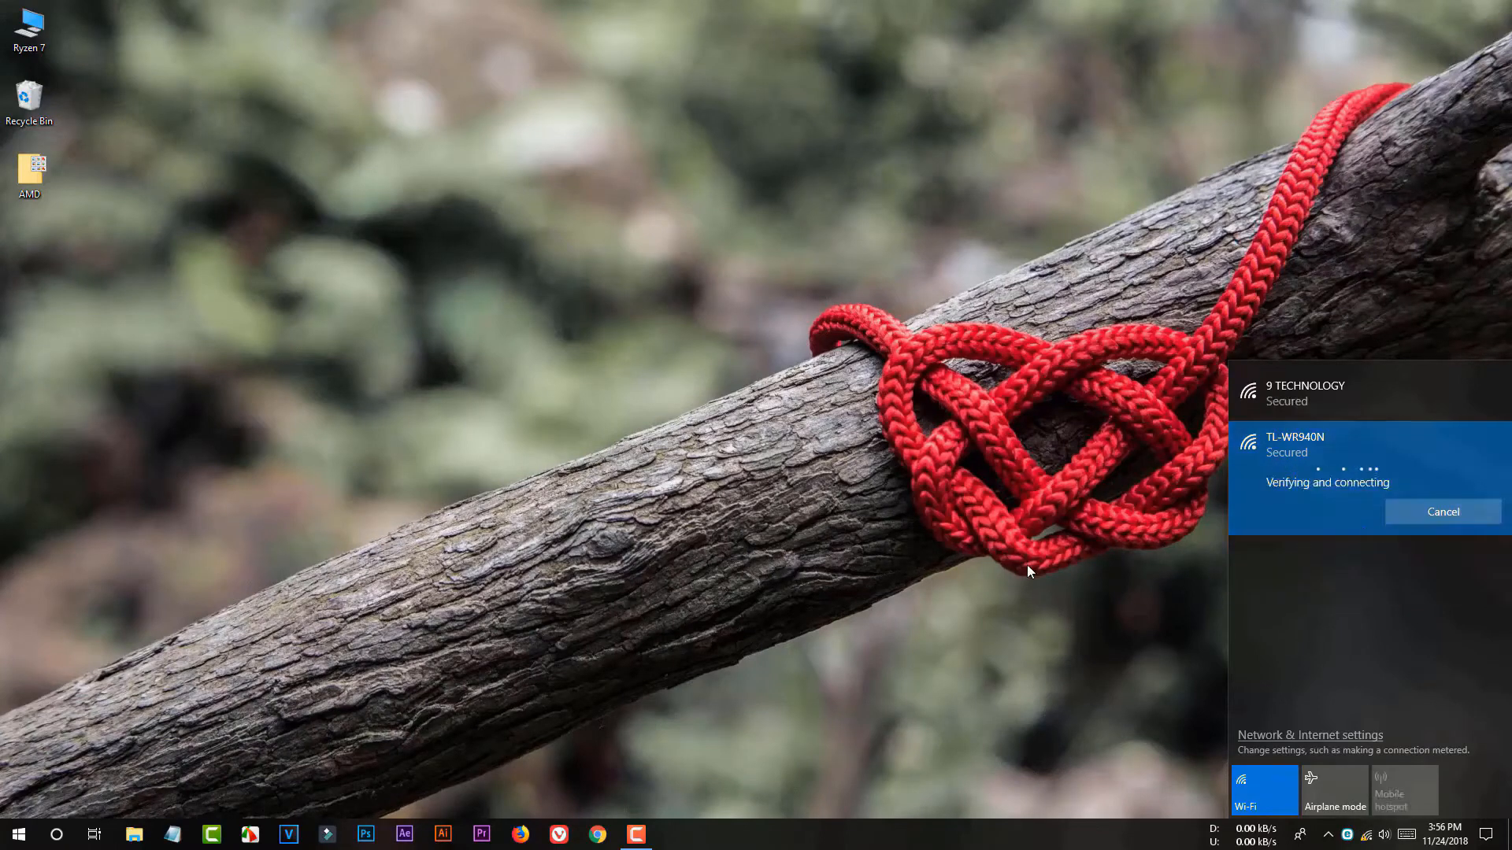
{"action": "left_click", "coordinate": [1008, 539]}
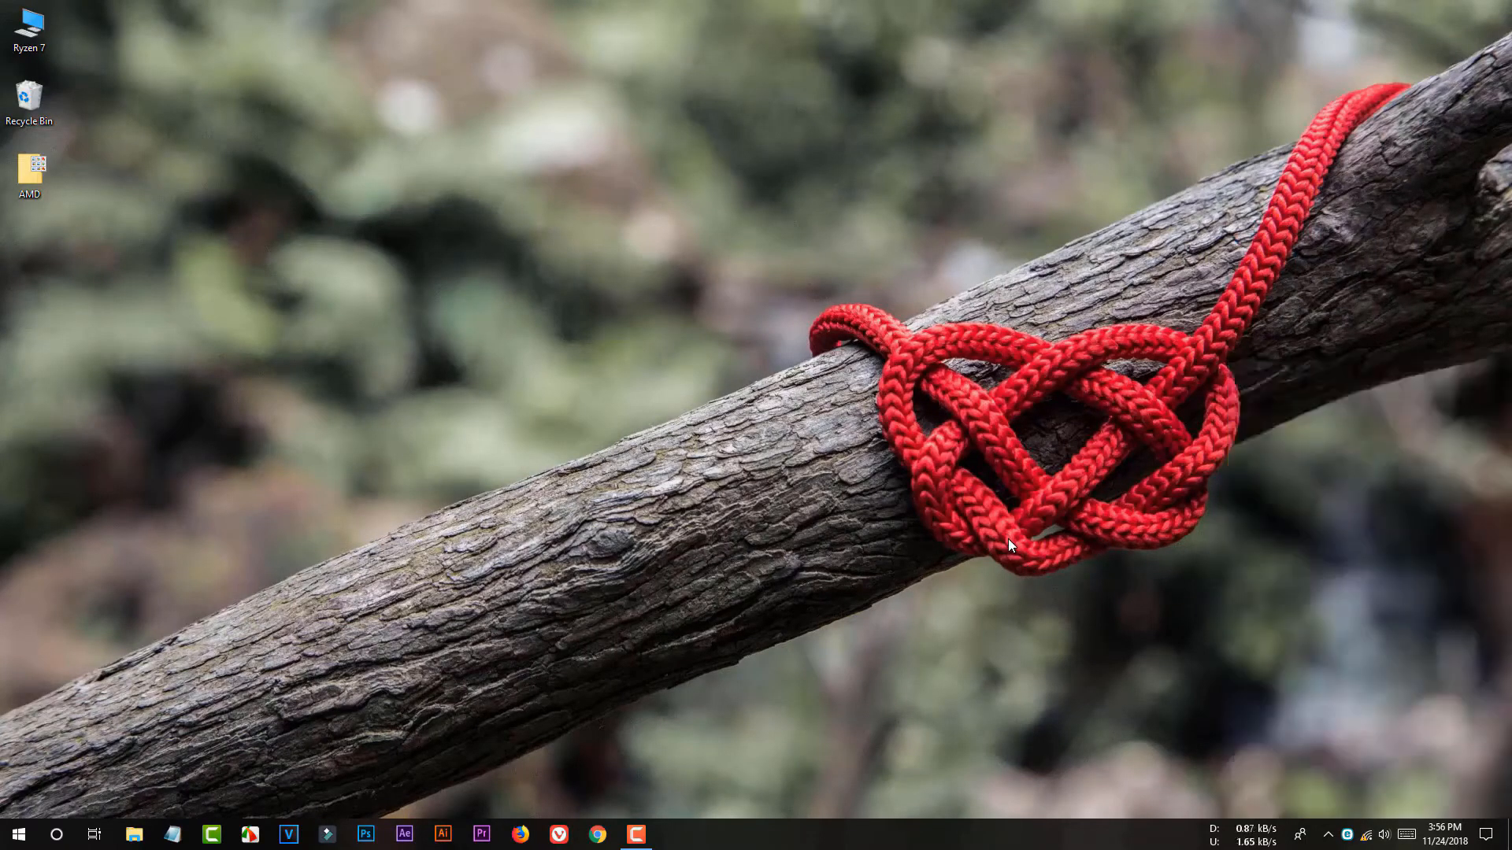
{"action": "left_click", "coordinate": [598, 834]}
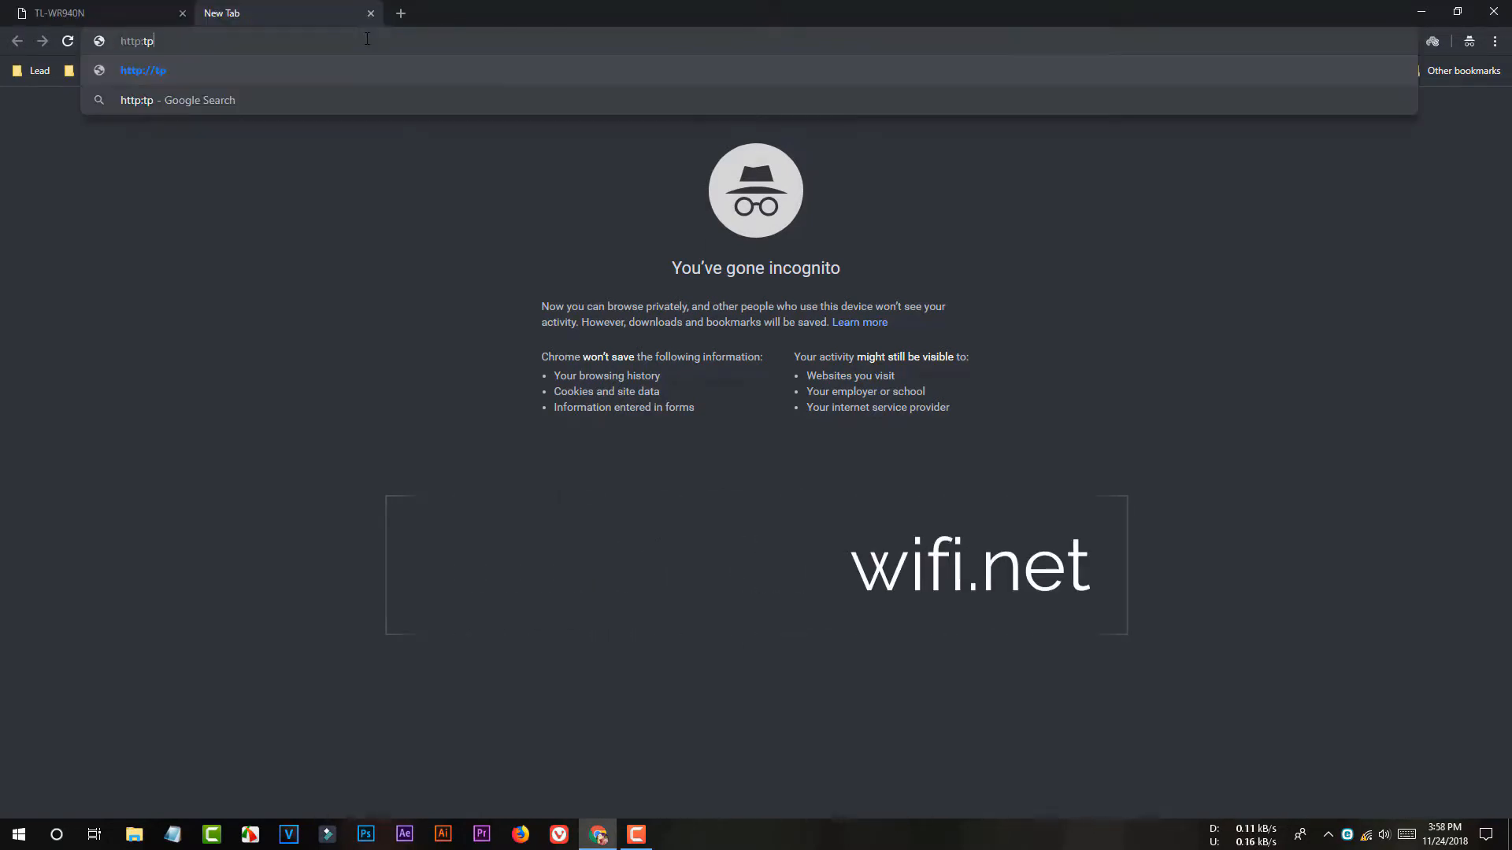
Step: Load tplinkwifi.net in Chrome's address bar to reach the router login page
{"action": "type", "text": "t"}
{"action": "key", "text": "BackSpace"}
{"action": "type", "text": "//"}
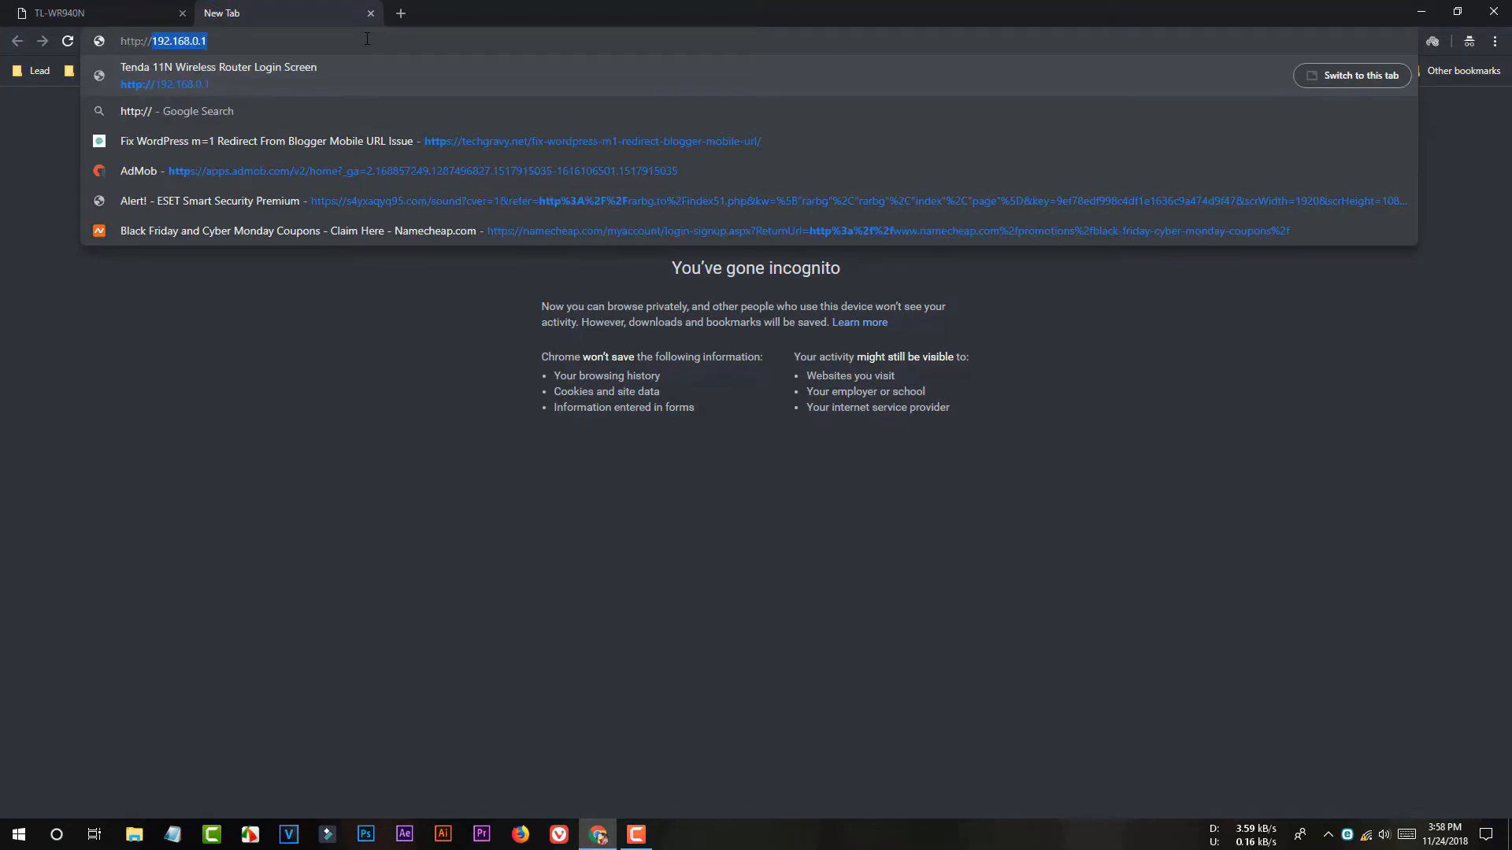
{"action": "type", "text": "tplinkwifi"}
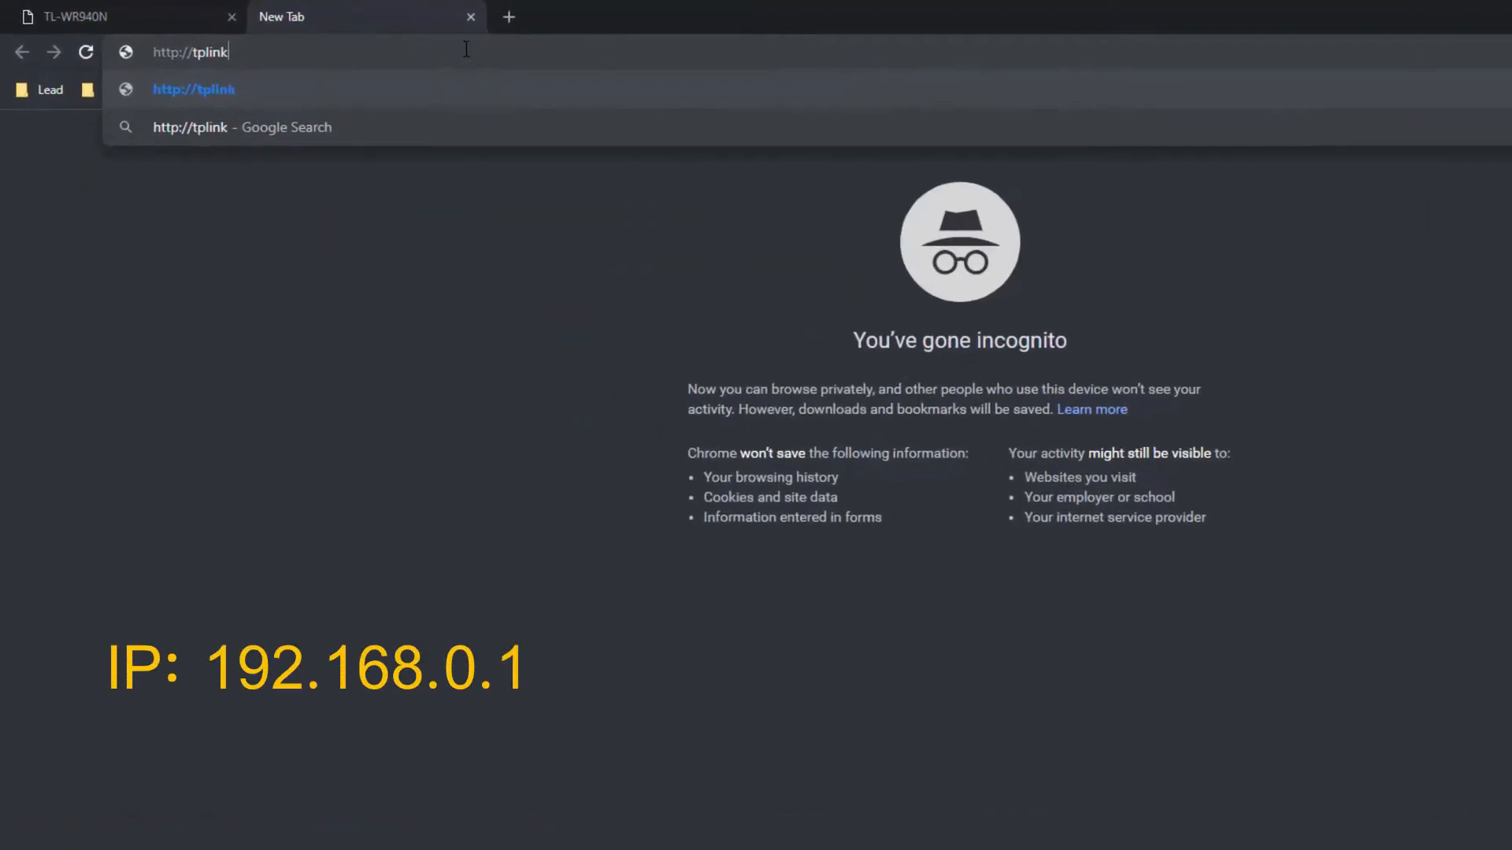
{"action": "type", "text": ".net"}
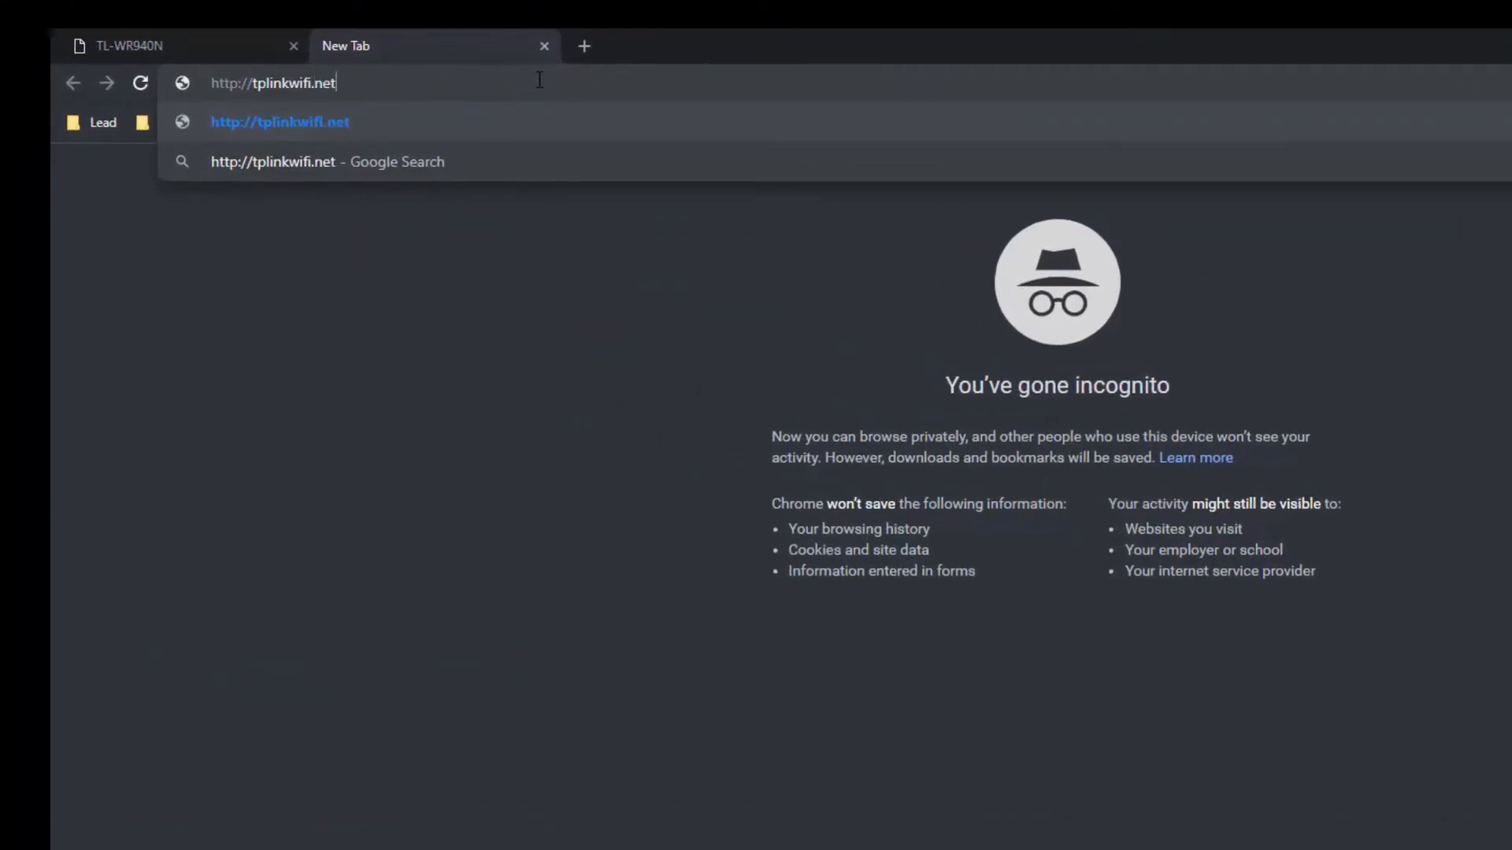
{"action": "key", "text": "Return"}
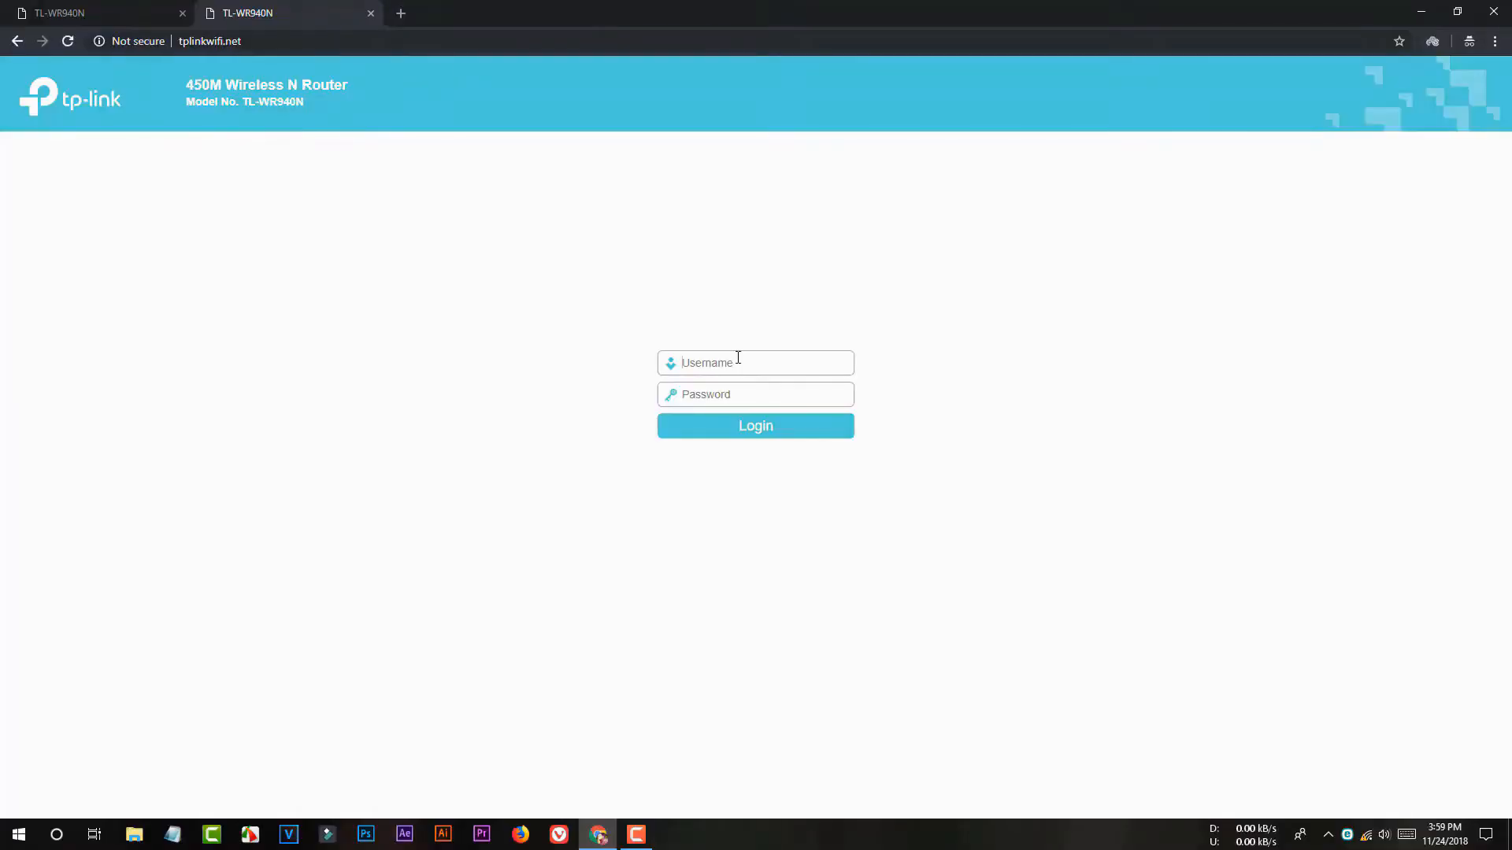
Step: Log in to the router with the admin credentials and start the Quick Setup wizard
{"action": "left_click", "coordinate": [752, 436]}
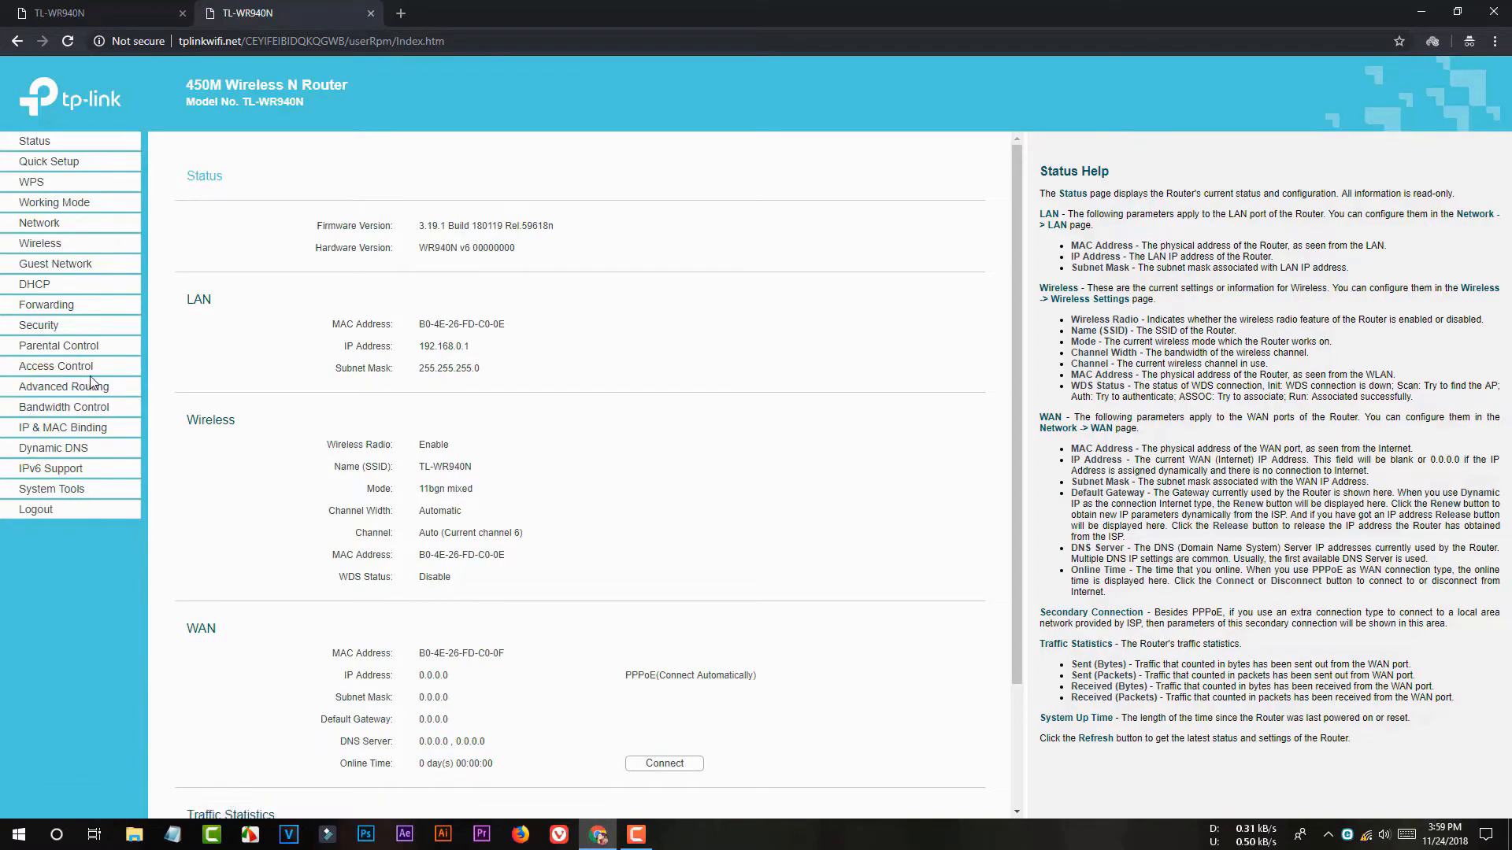
{"action": "left_click", "coordinate": [49, 161]}
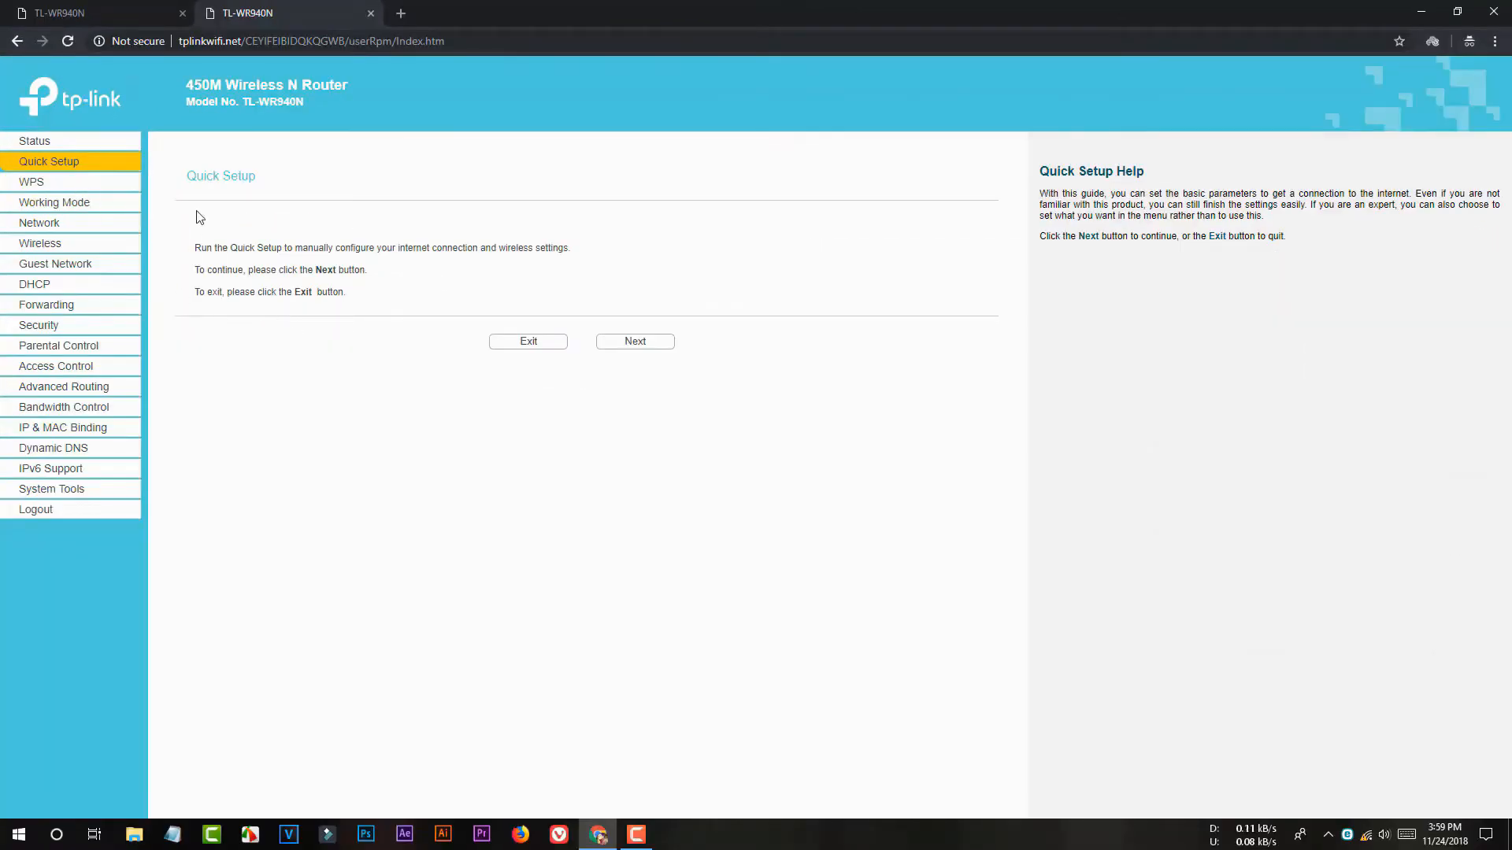
Step: Pass the Quick Setup intro and keep Standard Wireless Router as the working mode
{"action": "left_click", "coordinate": [645, 344]}
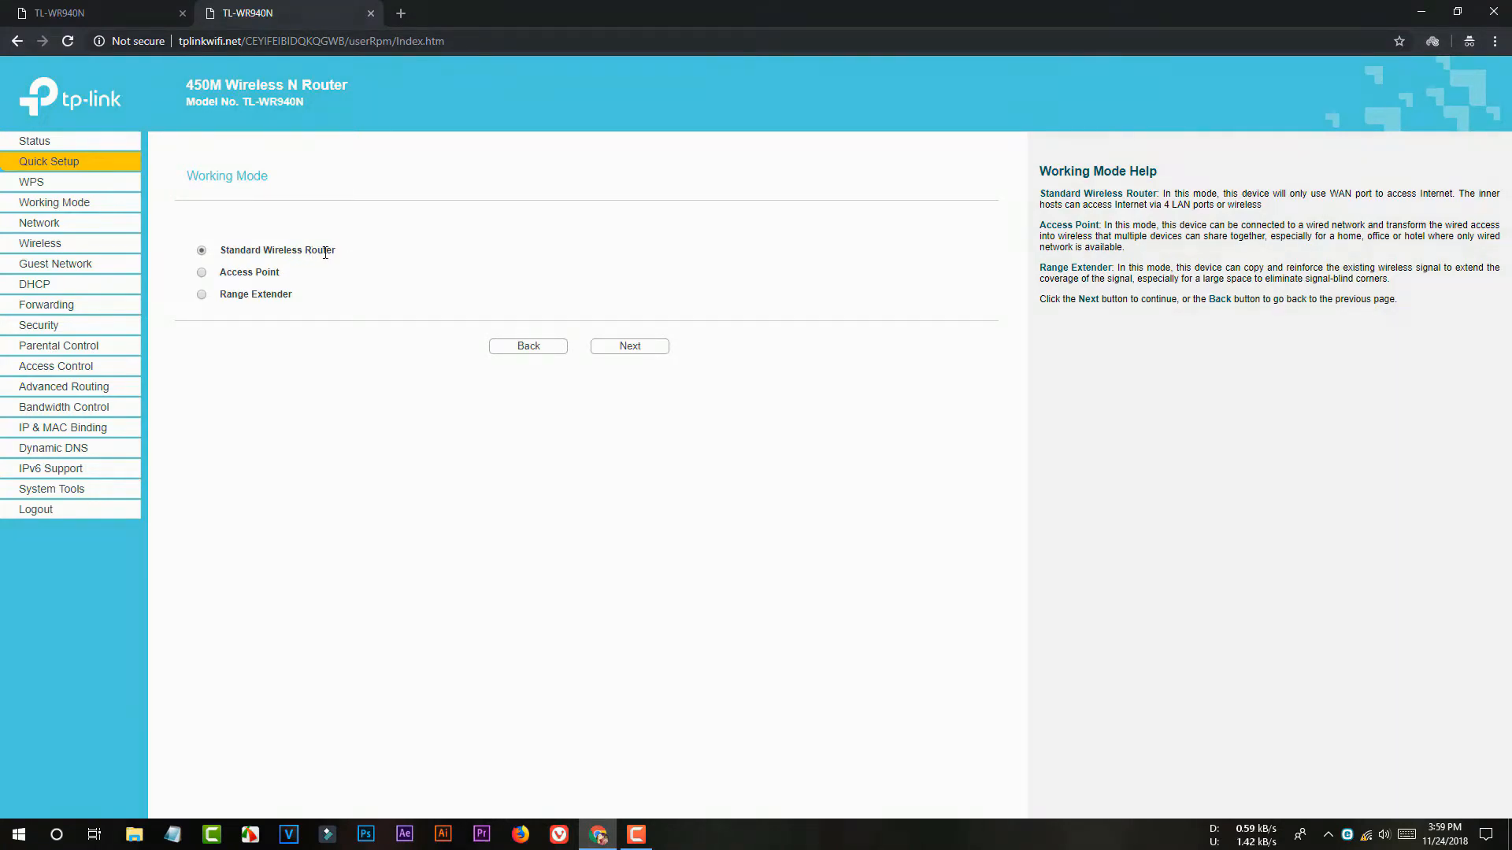
{"action": "left_click", "coordinate": [634, 353]}
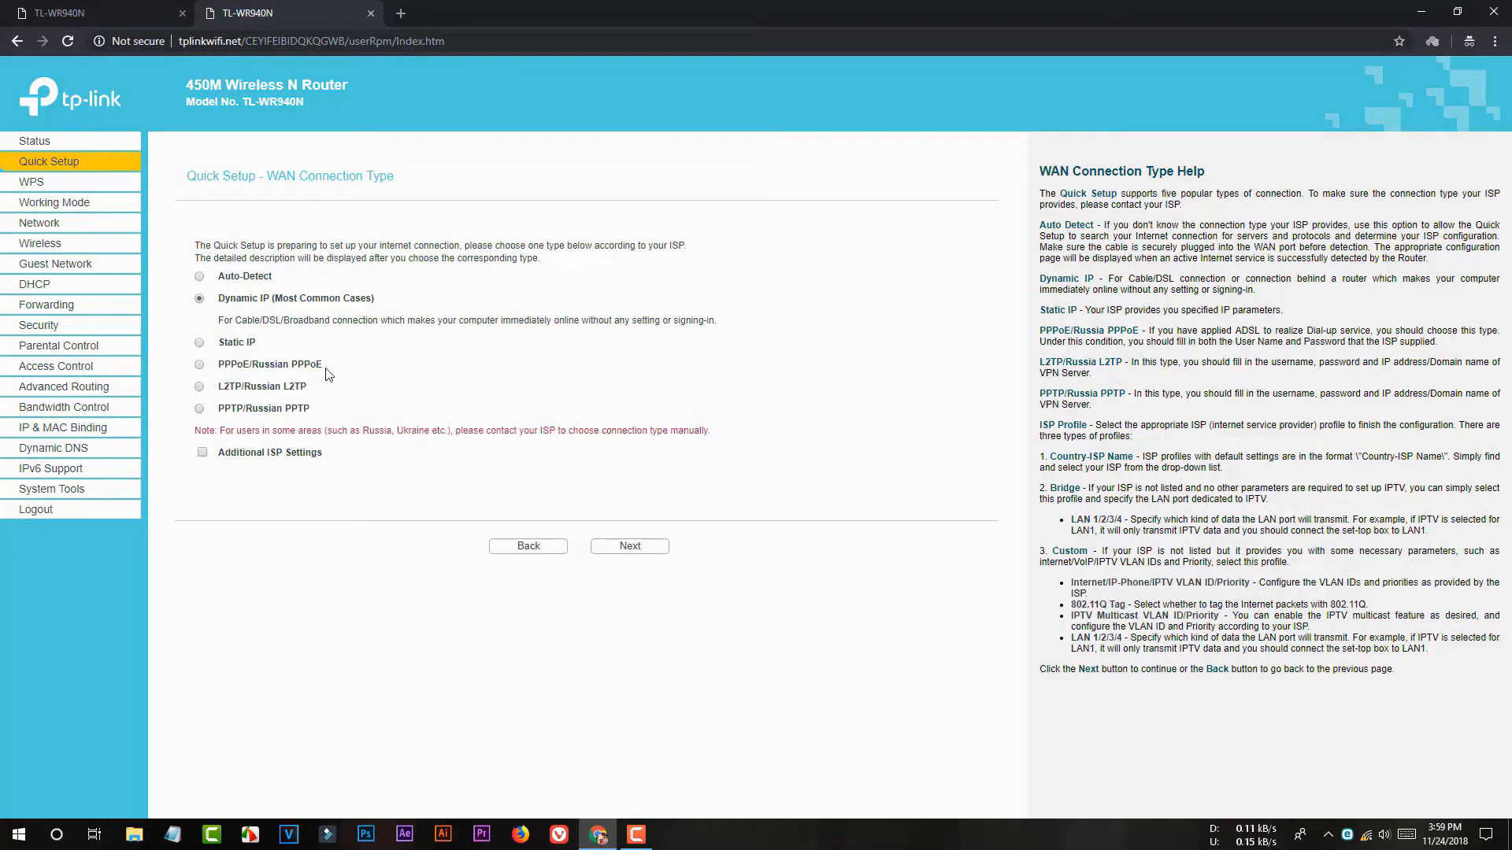
Step: Choose PPPoE/Russian PPPoE as the WAN connection type
{"action": "left_click_drag", "start_coordinate": [332, 366], "coordinate": [223, 368]}
{"action": "left_click", "coordinate": [207, 372]}
{"action": "left_click", "coordinate": [201, 367]}
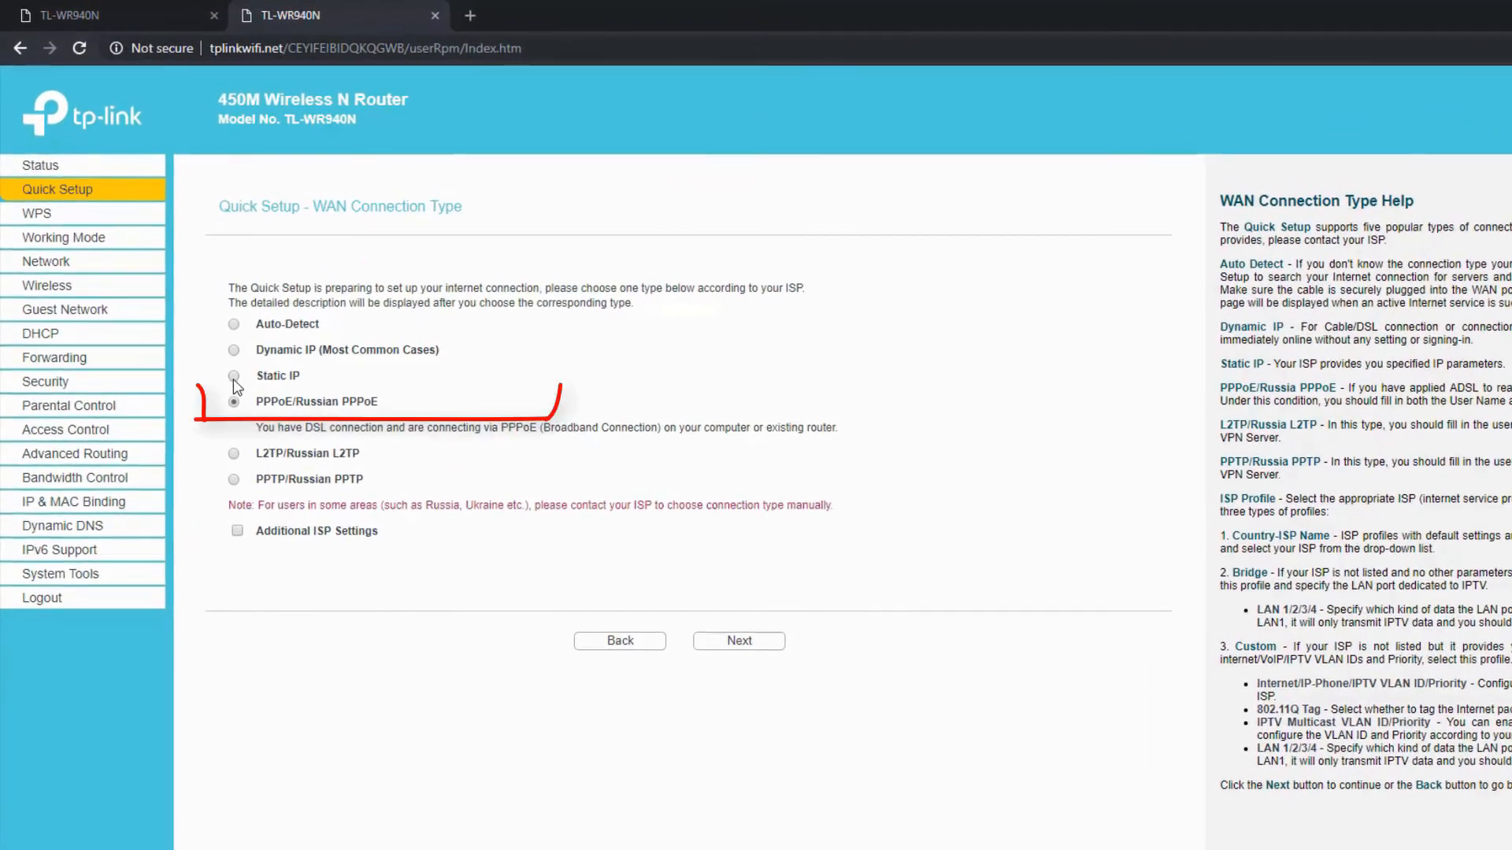
{"action": "left_click_drag", "start_coordinate": [256, 409], "coordinate": [406, 406]}
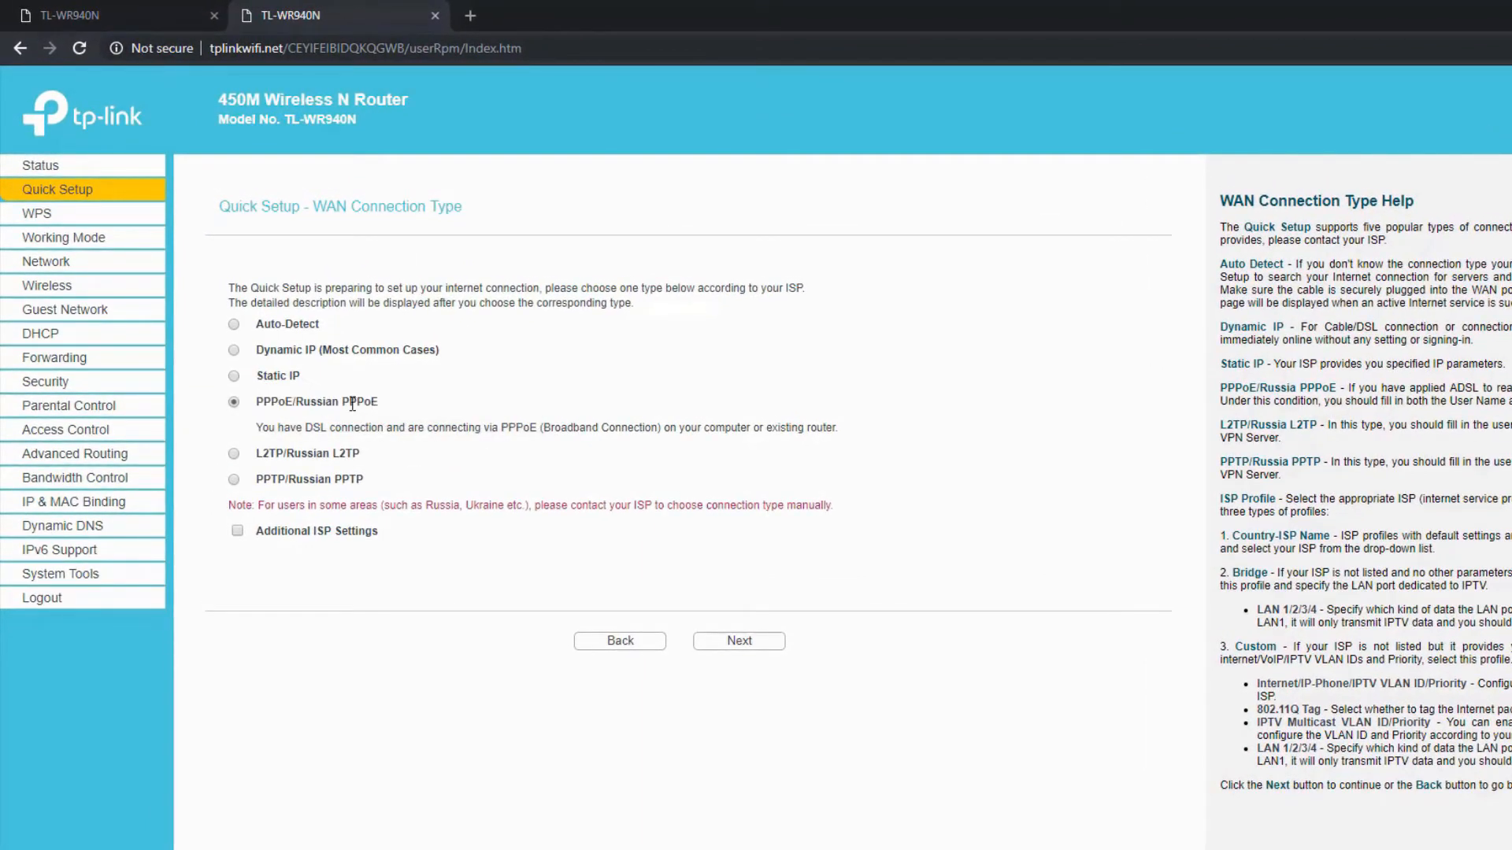
{"action": "left_click", "coordinate": [234, 377]}
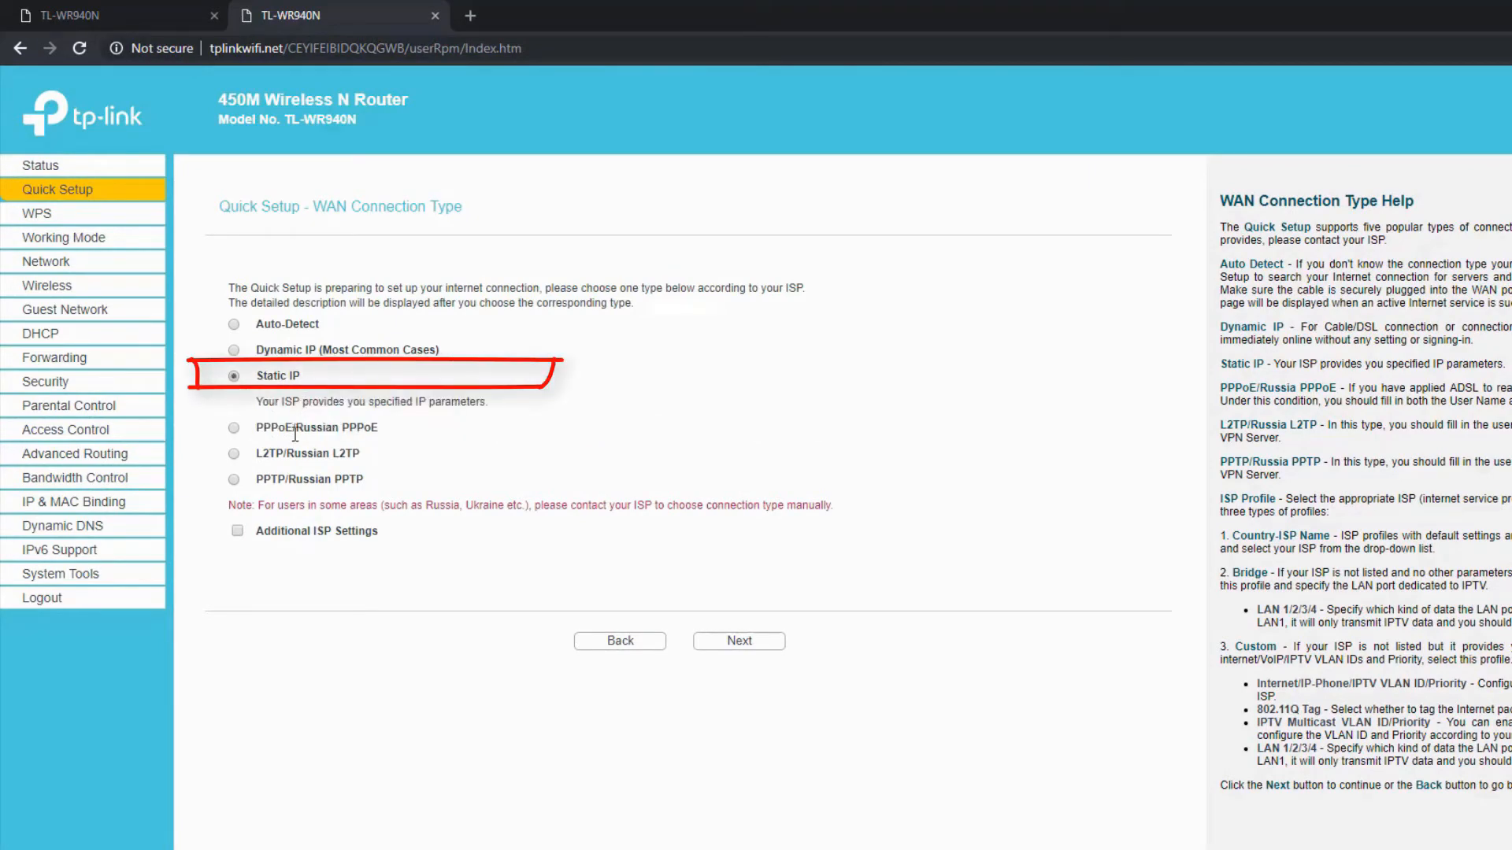
{"action": "left_click", "coordinate": [234, 428]}
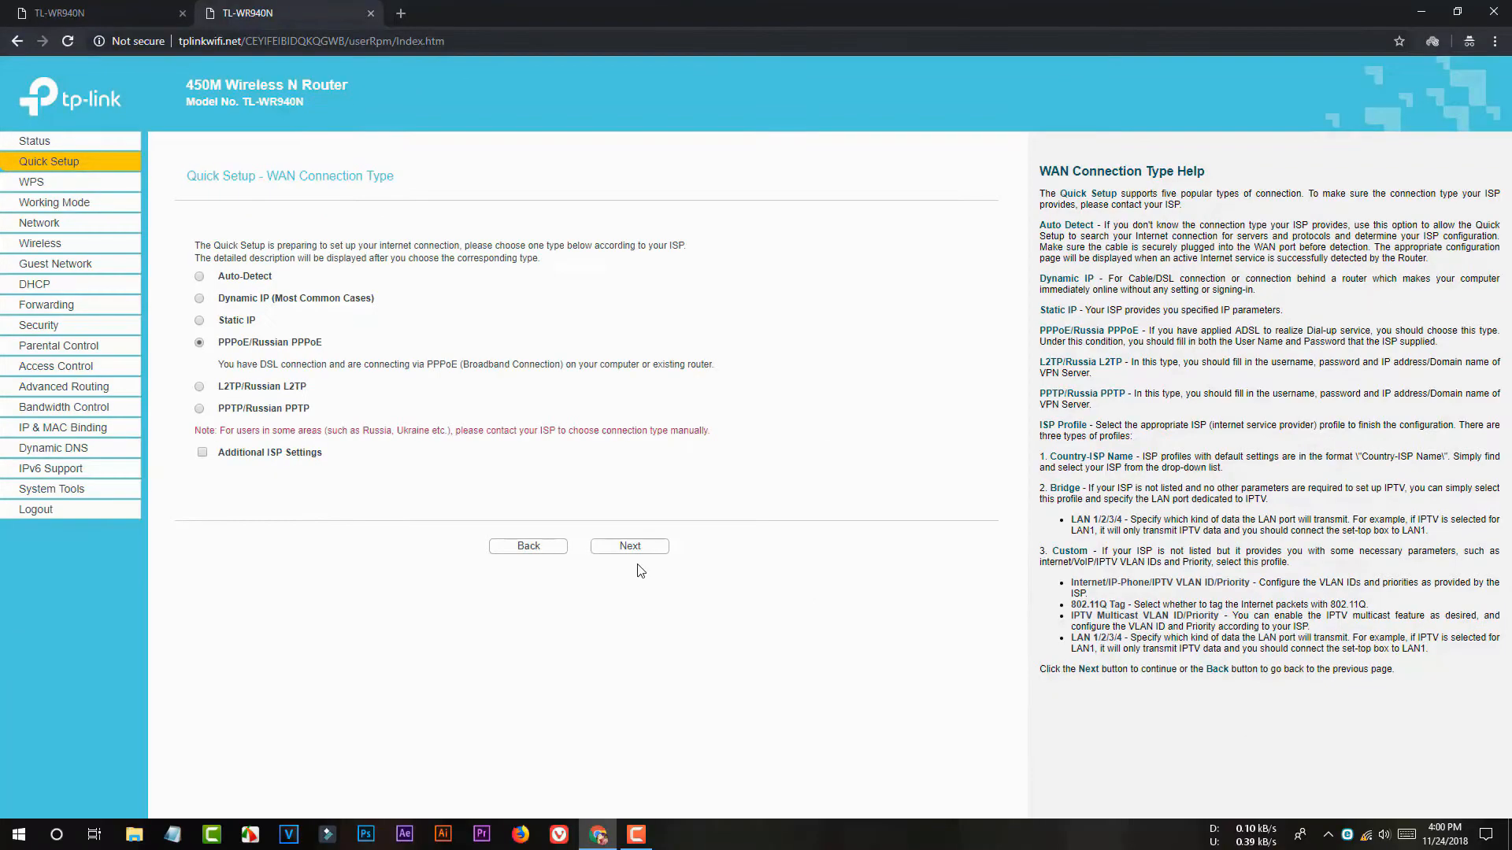
Step: On the PPPoE account page, paste the ISP user name copied from Notepad
{"action": "left_click", "coordinate": [739, 640]}
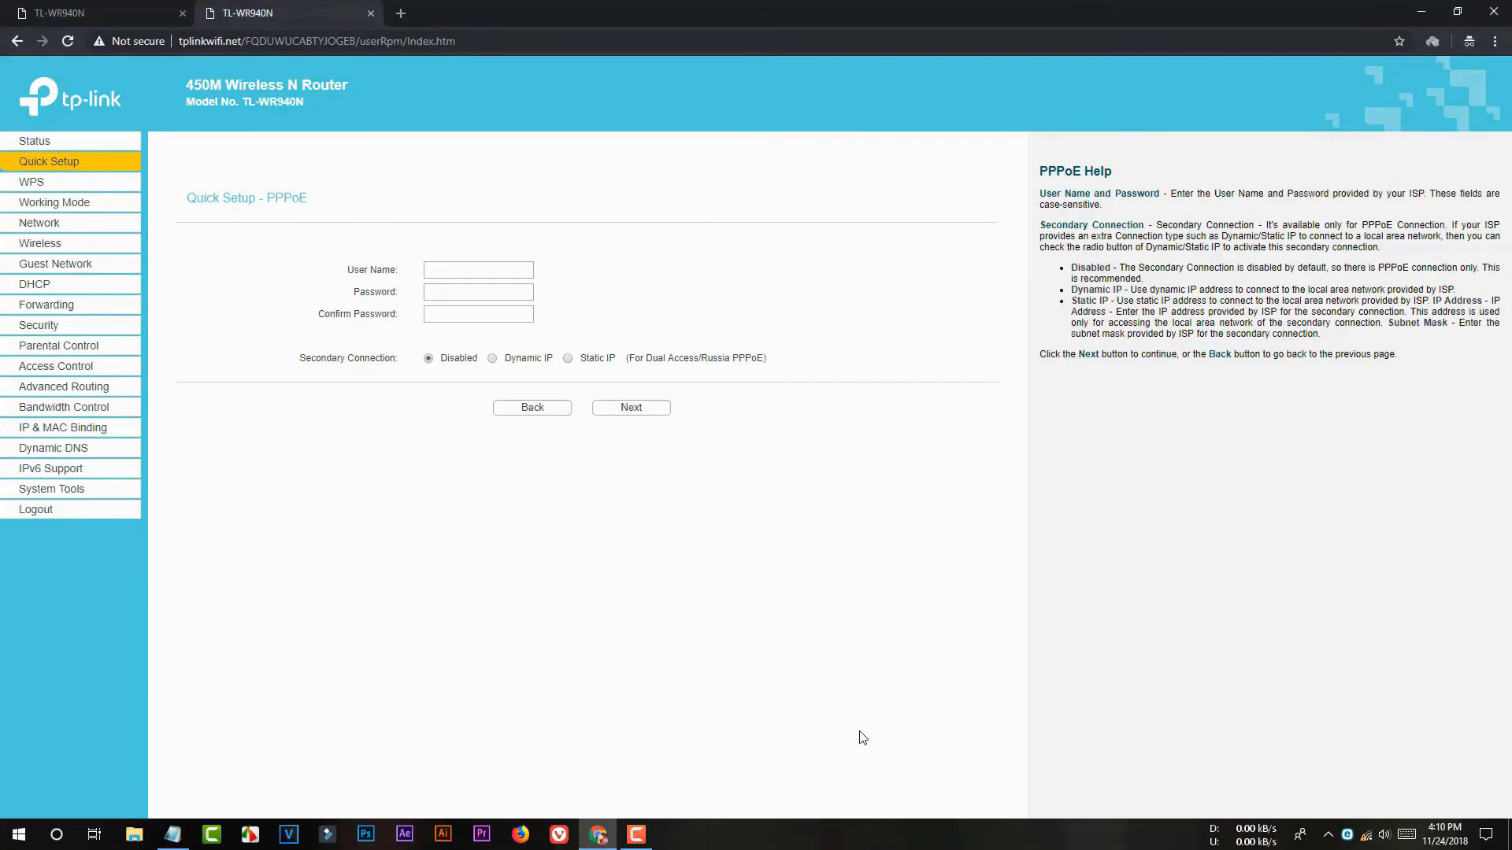
{"action": "left_click", "coordinate": [173, 835]}
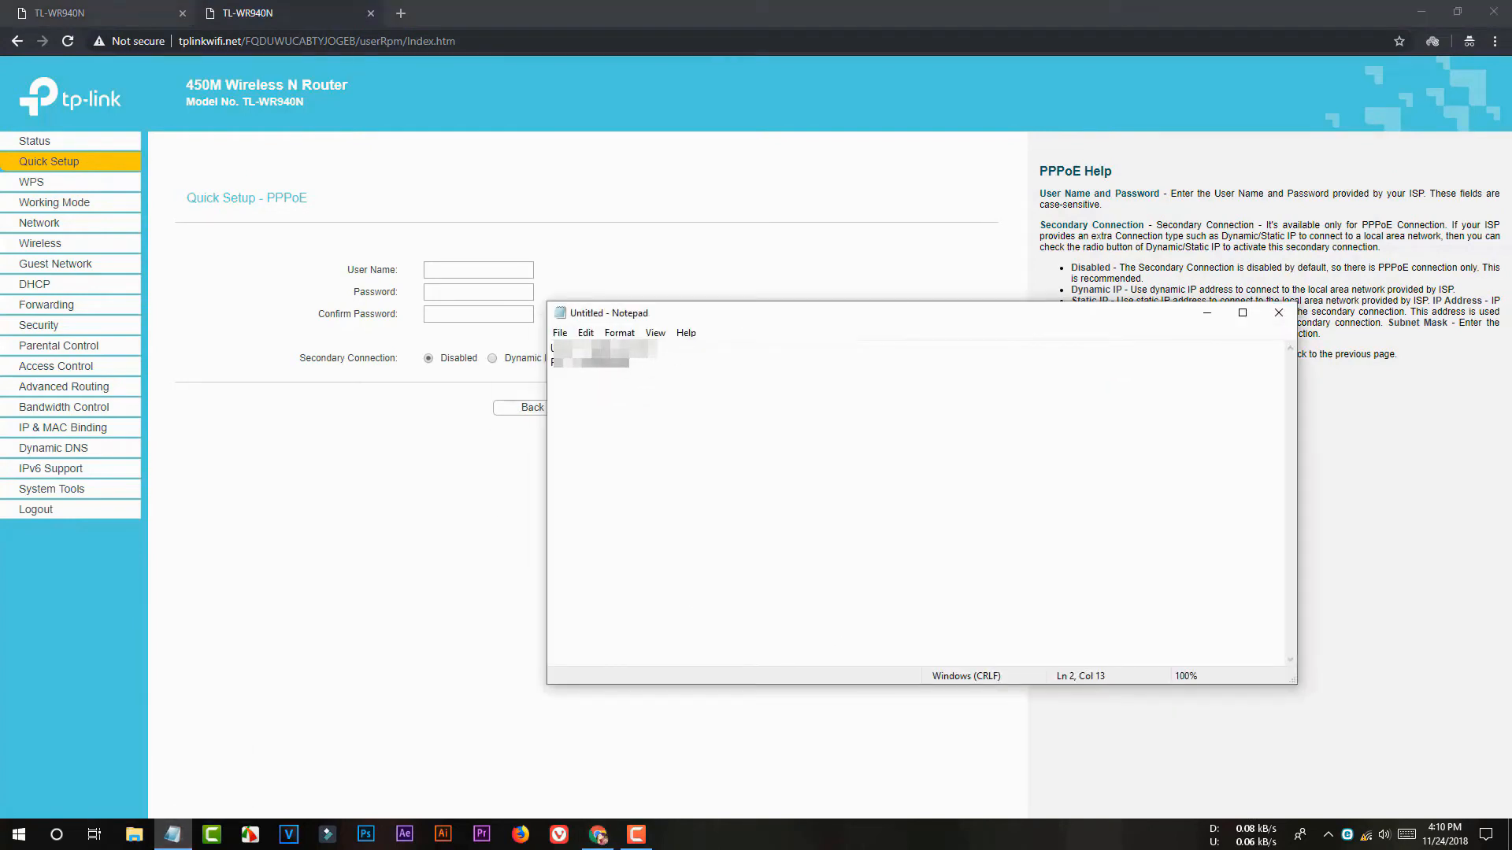
{"action": "left_click_drag", "start_coordinate": [592, 349], "coordinate": [657, 349]}
{"action": "key", "text": "ctrl+c"}
{"action": "left_click", "coordinate": [504, 271]}
{"action": "key", "text": "ctrl+v"}
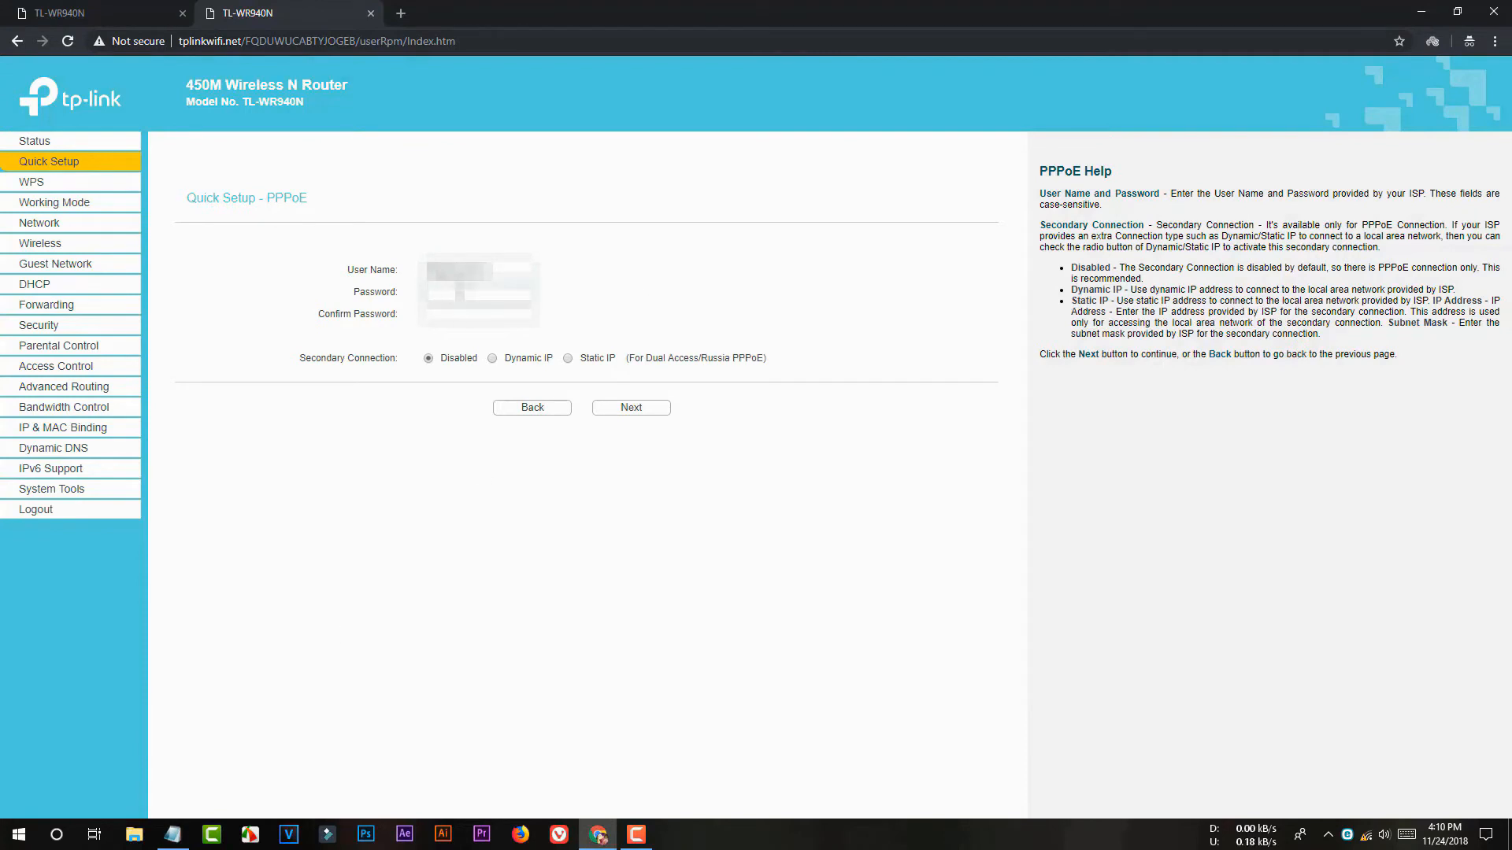
Step: Enter and confirm the PPPoE password, then submit the account details
{"action": "type", "text": "•••••••"}
{"action": "left_click", "coordinate": [507, 317]}
{"action": "type", "text": "•••••••"}
{"action": "left_click", "coordinate": [642, 415]}
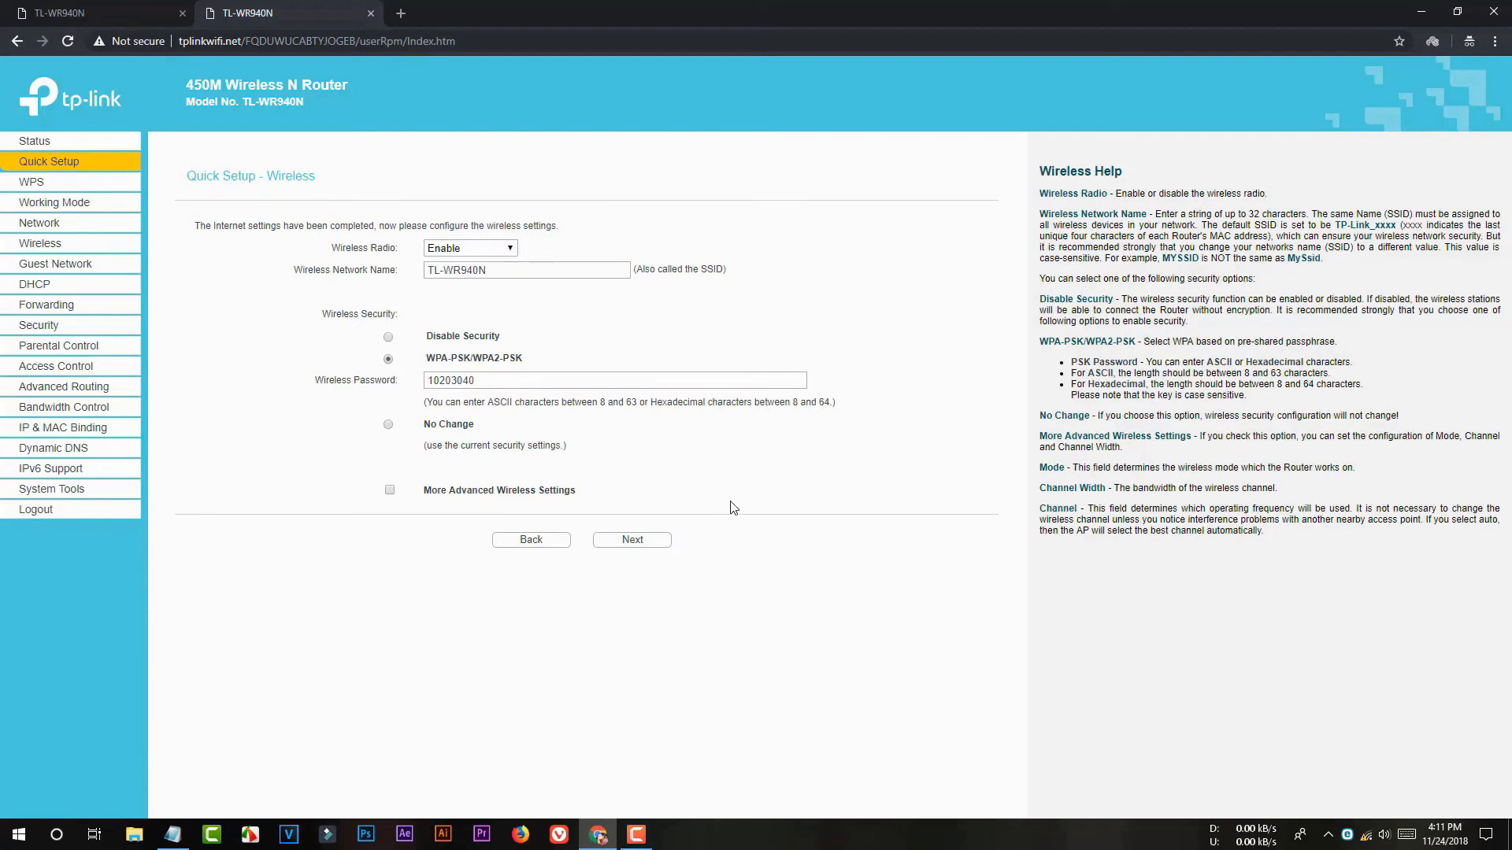
Step: Replace the wireless network name TL-WR940N with YouTube
{"action": "left_click_drag", "start_coordinate": [529, 271], "coordinate": [399, 281]}
{"action": "left_click", "coordinate": [502, 303]}
{"action": "left_click_drag", "start_coordinate": [508, 272], "coordinate": [374, 277]}
{"action": "key", "text": "BackSpace"}
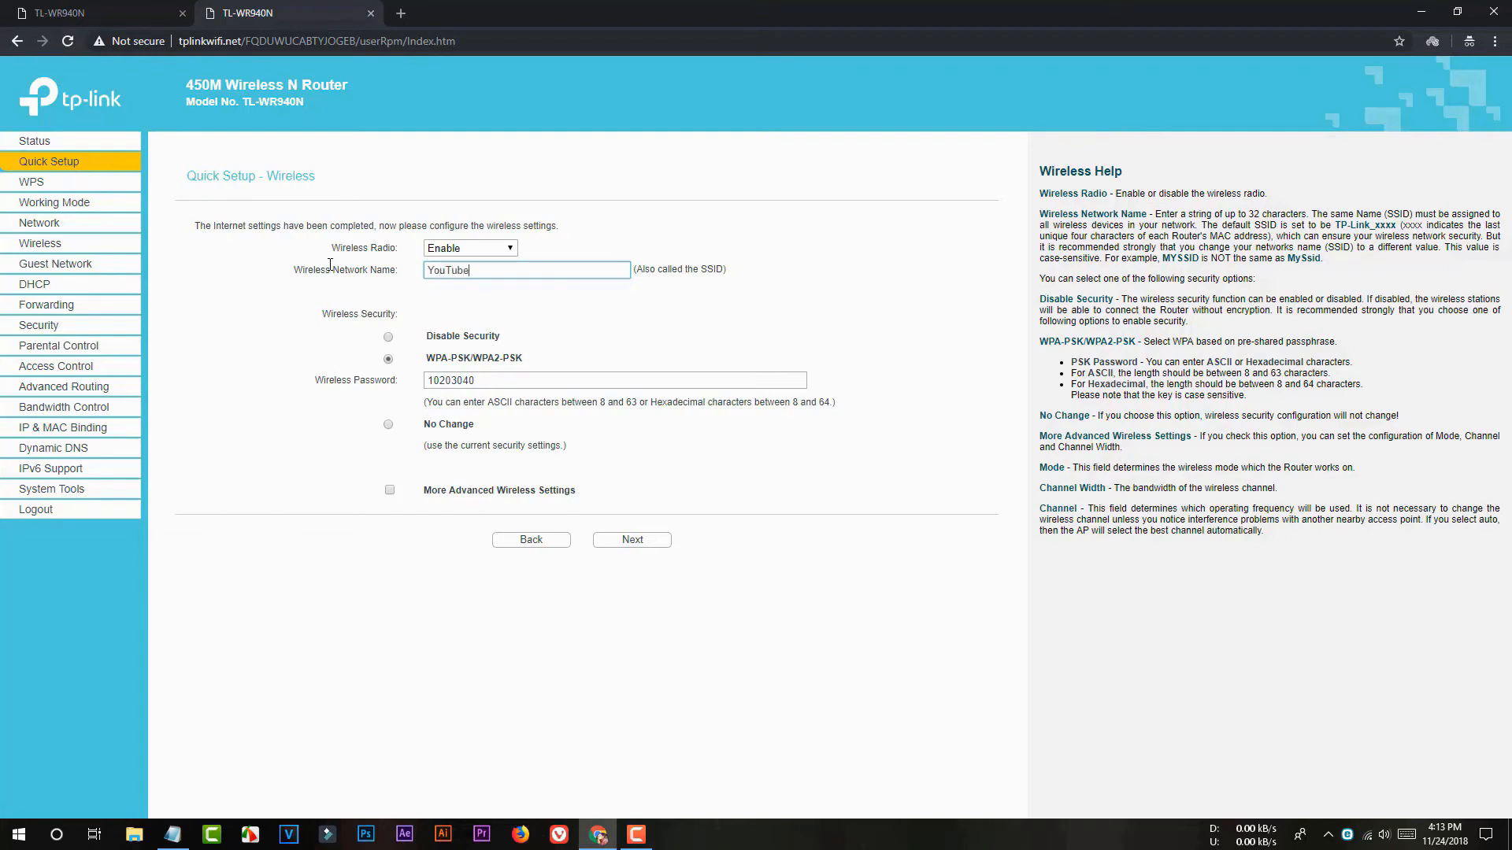
{"action": "left_click", "coordinate": [476, 318]}
Step: Replace the wireless password with a new one and save the wireless settings
{"action": "left_click_drag", "start_coordinate": [533, 381], "coordinate": [419, 383]}
{"action": "key", "text": "BackSpace"}
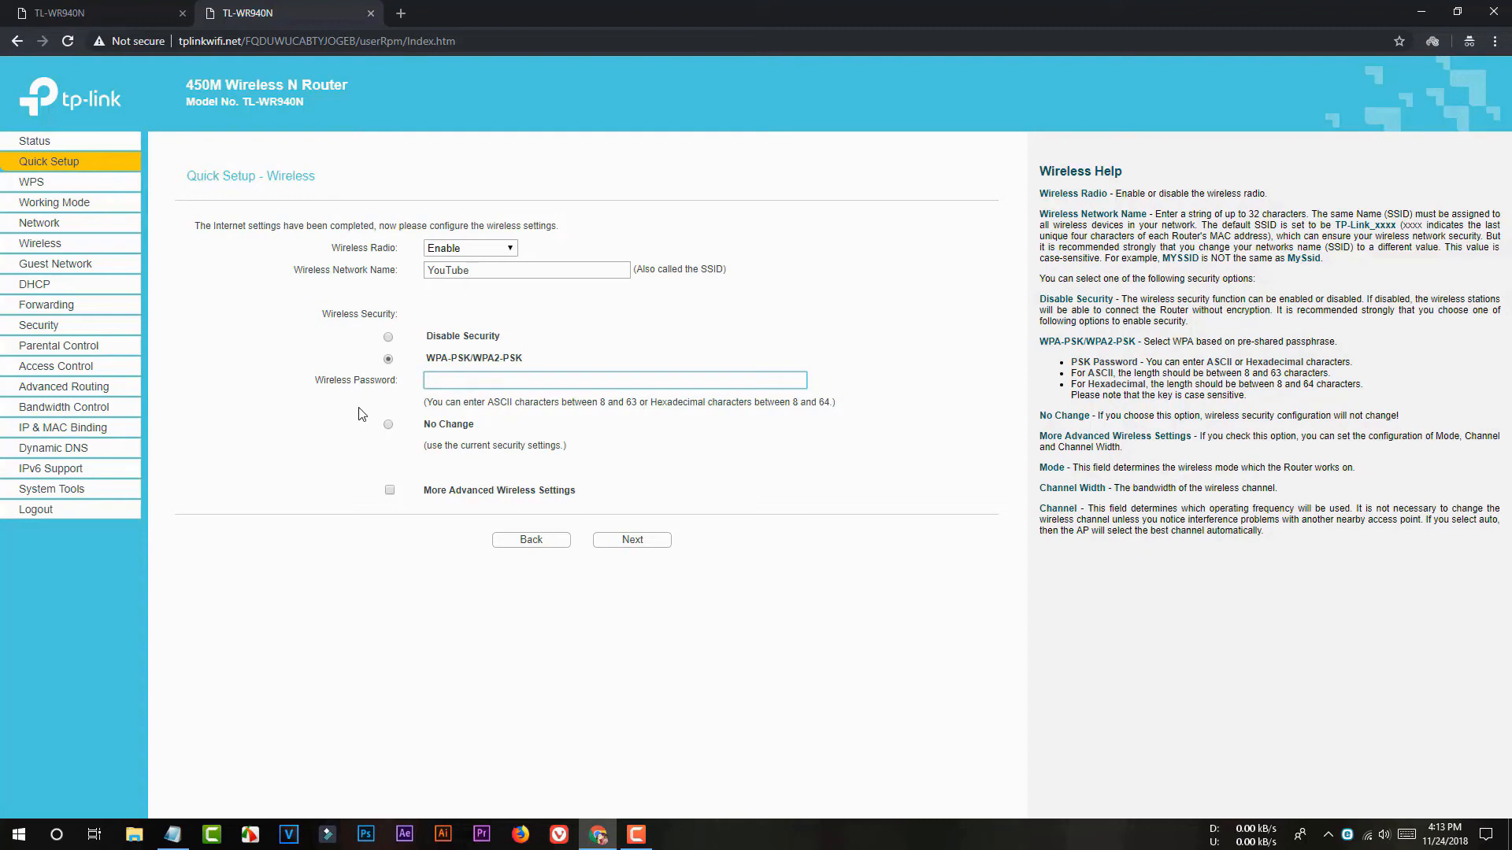
{"action": "left_click", "coordinate": [642, 542]}
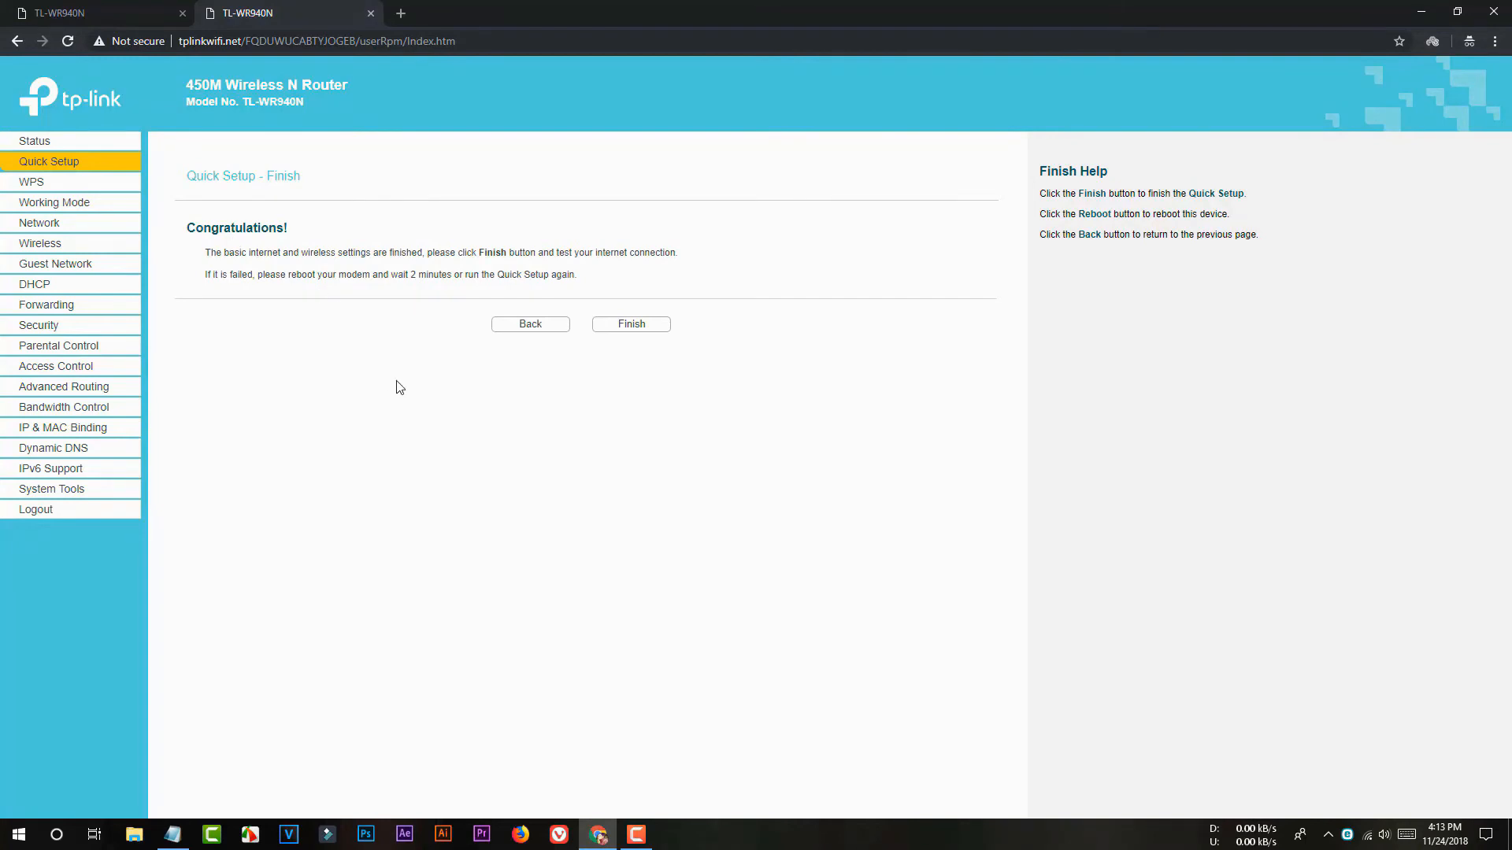
Step: Finish Quick Setup to apply the settings, then bring up Windows' Wi-Fi network list
{"action": "left_click", "coordinate": [637, 331]}
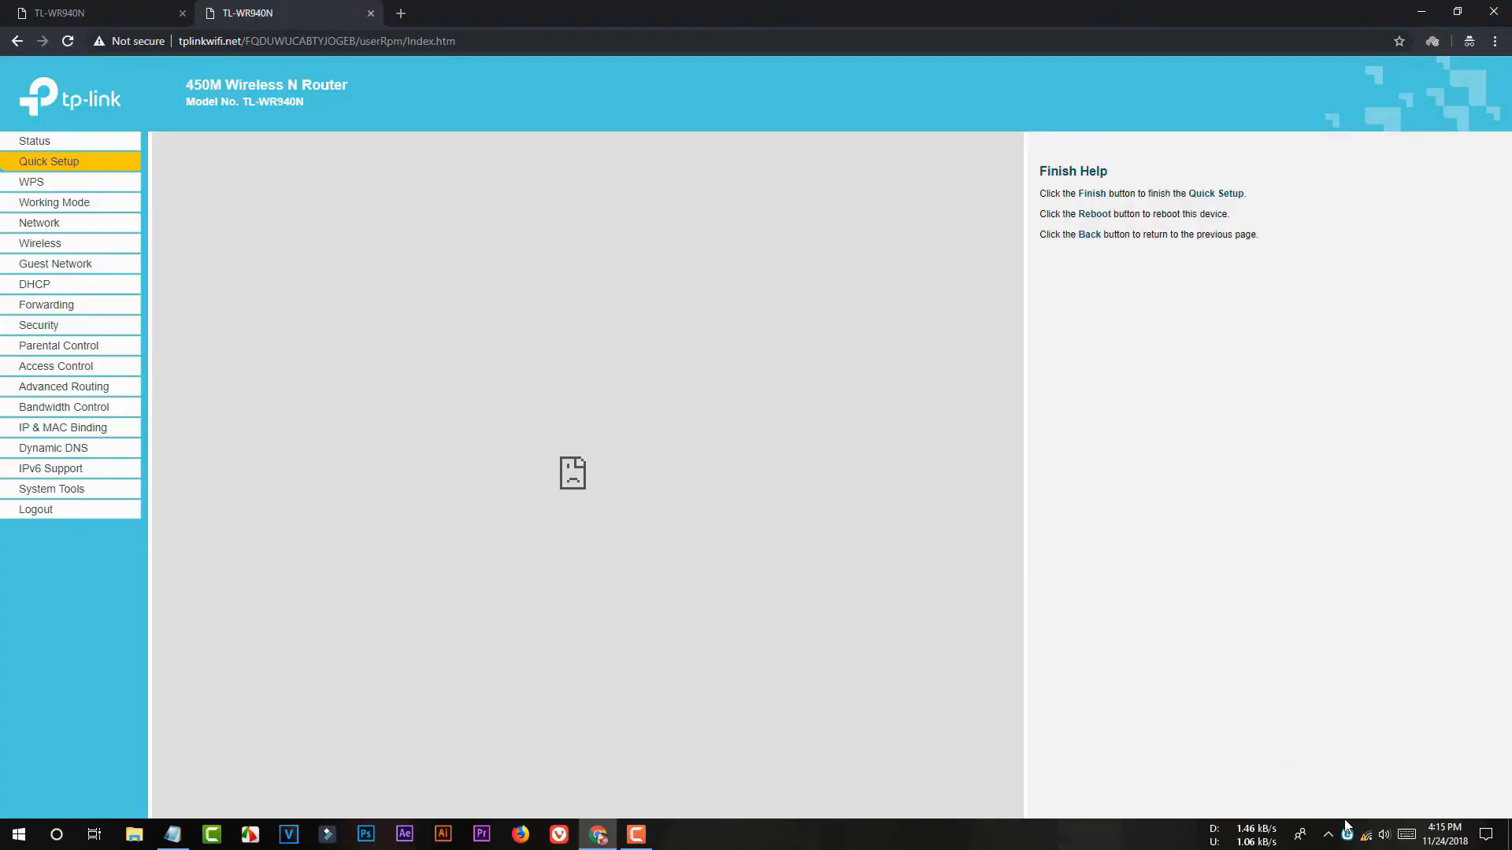
{"action": "left_click", "coordinate": [1366, 834]}
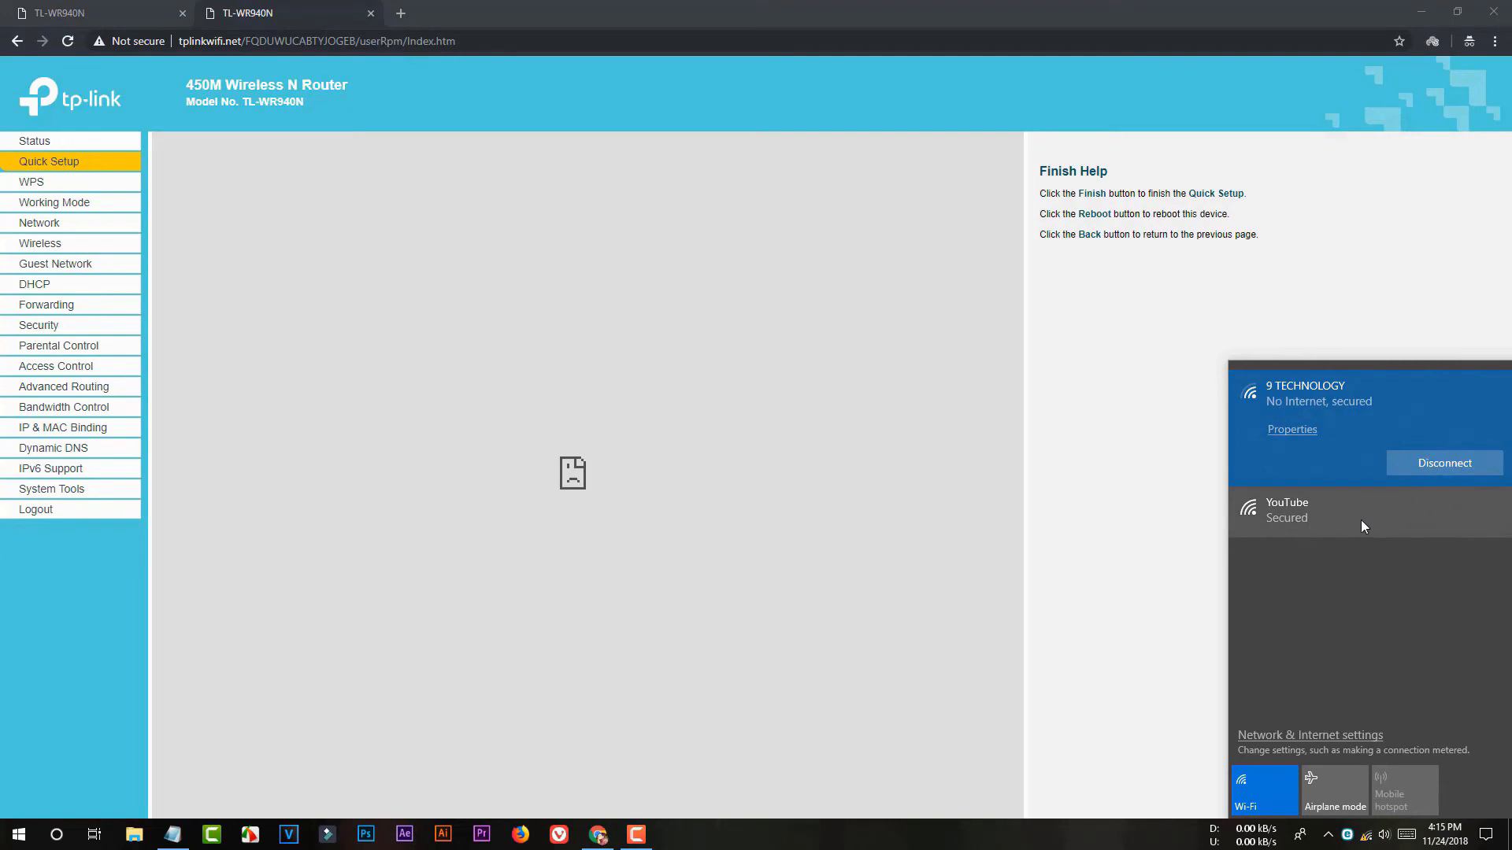
Step: Join the YouTube Wi-Fi network by entering its security key
{"action": "left_click", "coordinate": [1324, 516]}
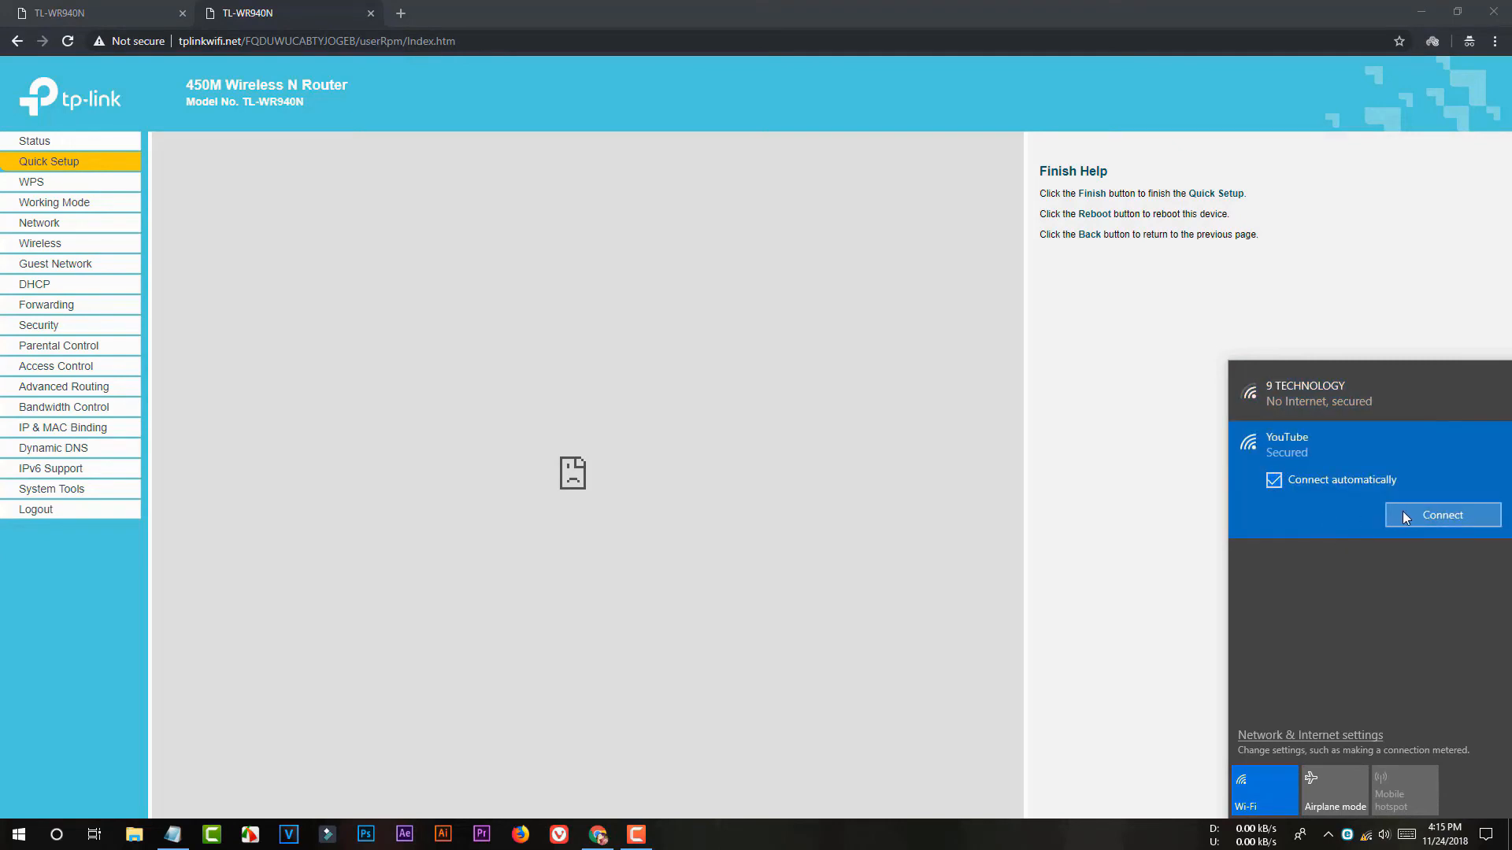
{"action": "left_click", "coordinate": [1442, 514]}
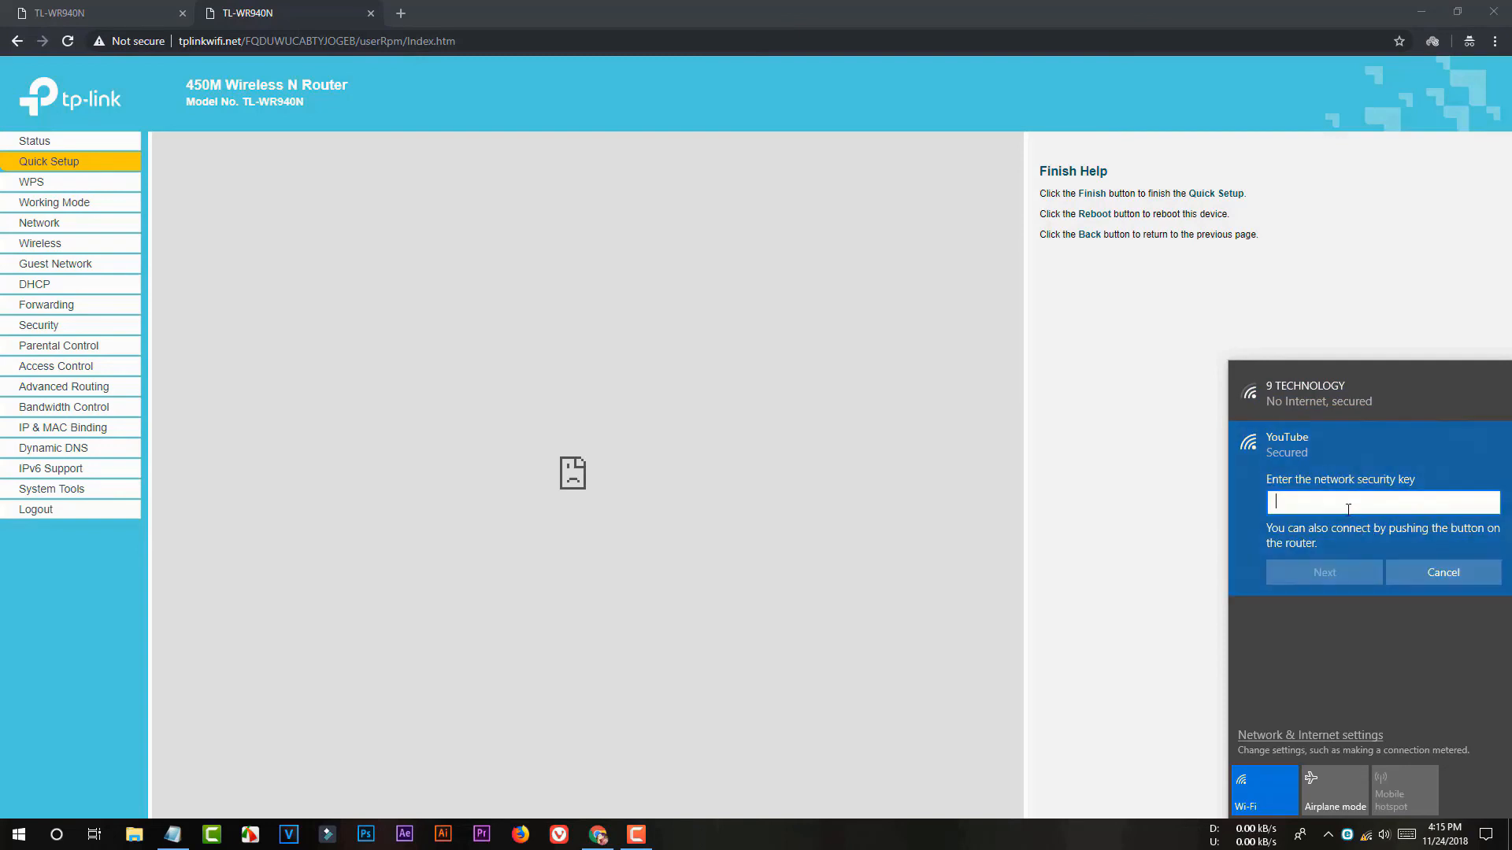
{"action": "type", "text": "•••"}
{"action": "left_click", "coordinate": [1326, 576]}
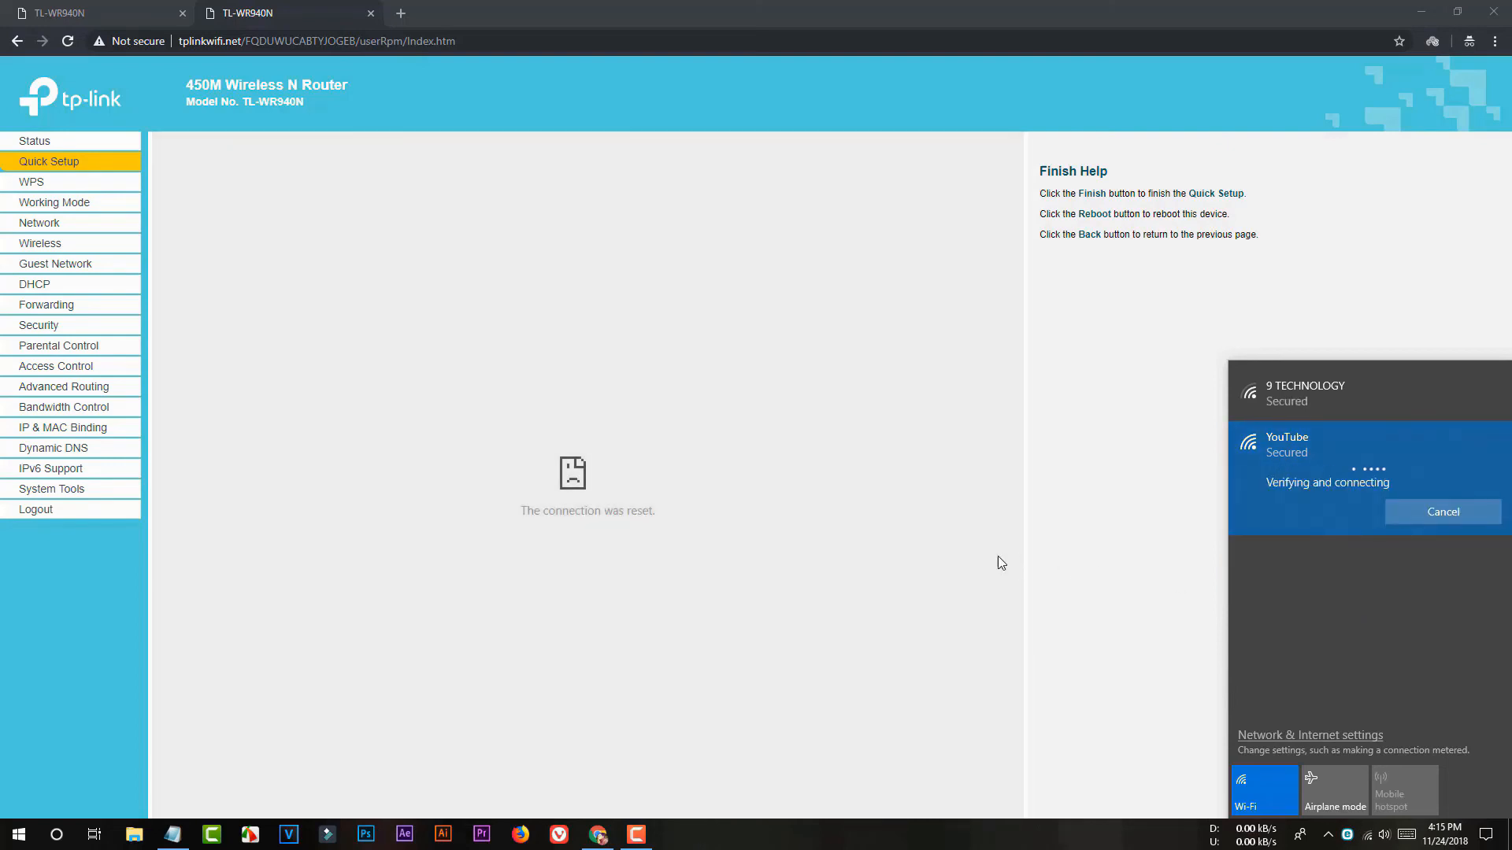
Step: Reload the router Status page in Chrome to confirm SSID YouTube with PPPoE WAN
{"action": "left_click", "coordinate": [957, 538]}
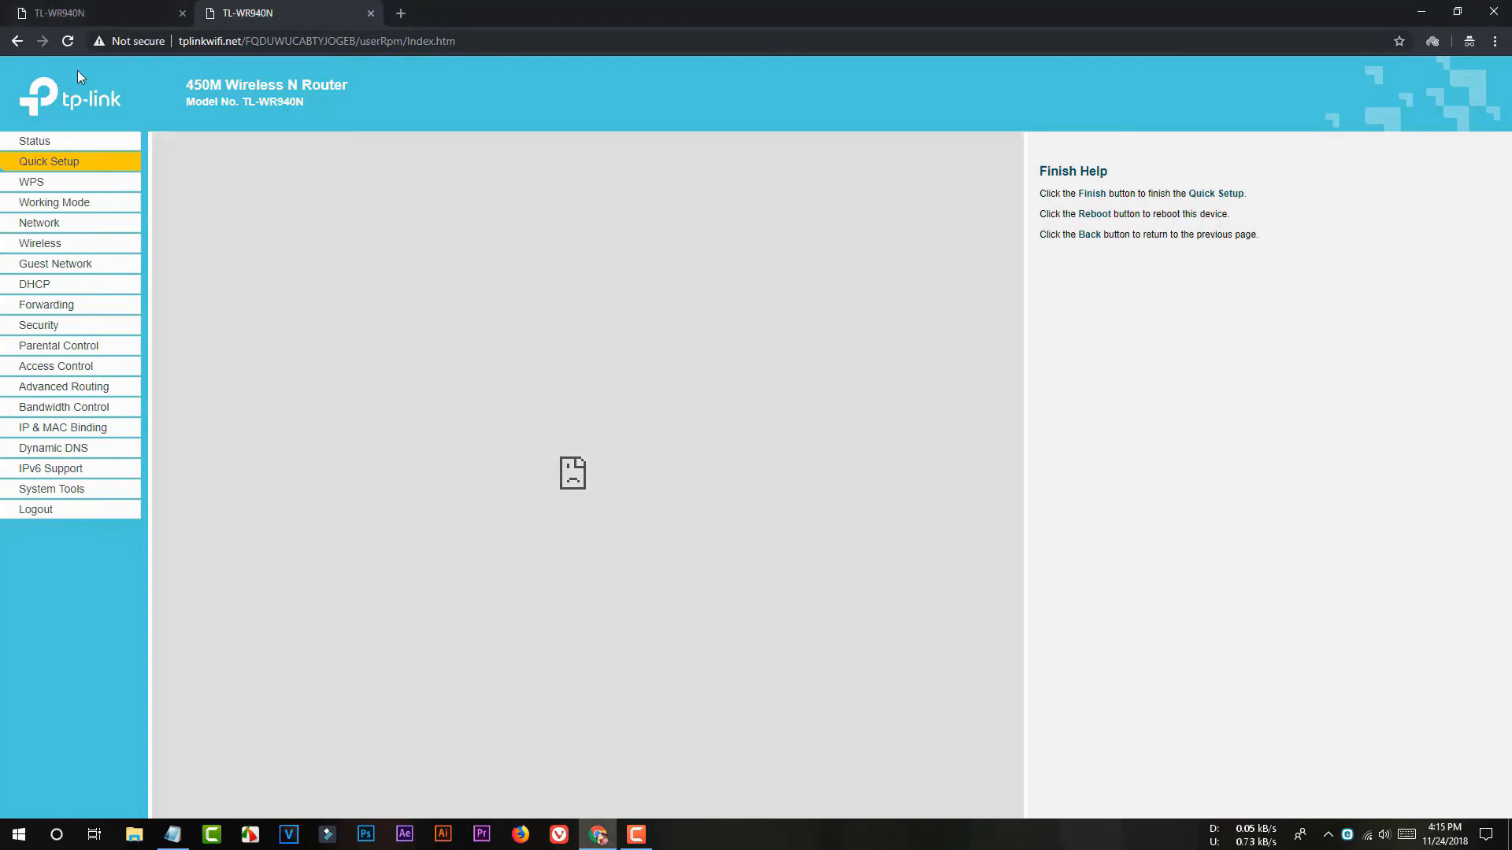
{"action": "left_click", "coordinate": [68, 41]}
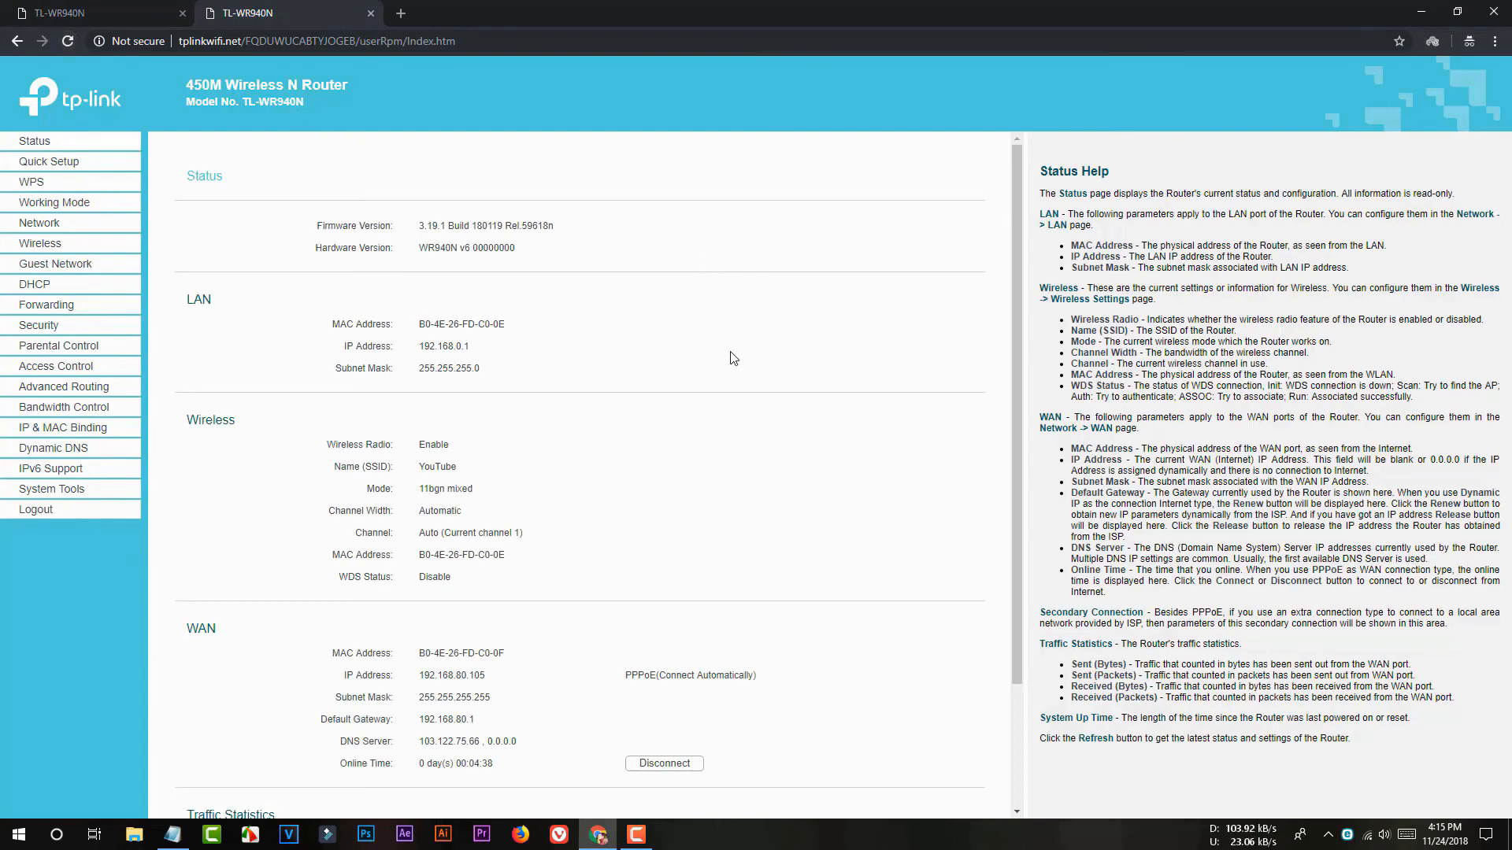
{"action": "scroll", "coordinate": [683, 425], "scroll_direction": "down", "scroll_amount": 2}
{"action": "scroll", "coordinate": [683, 417], "scroll_direction": "up", "scroll_amount": 2}
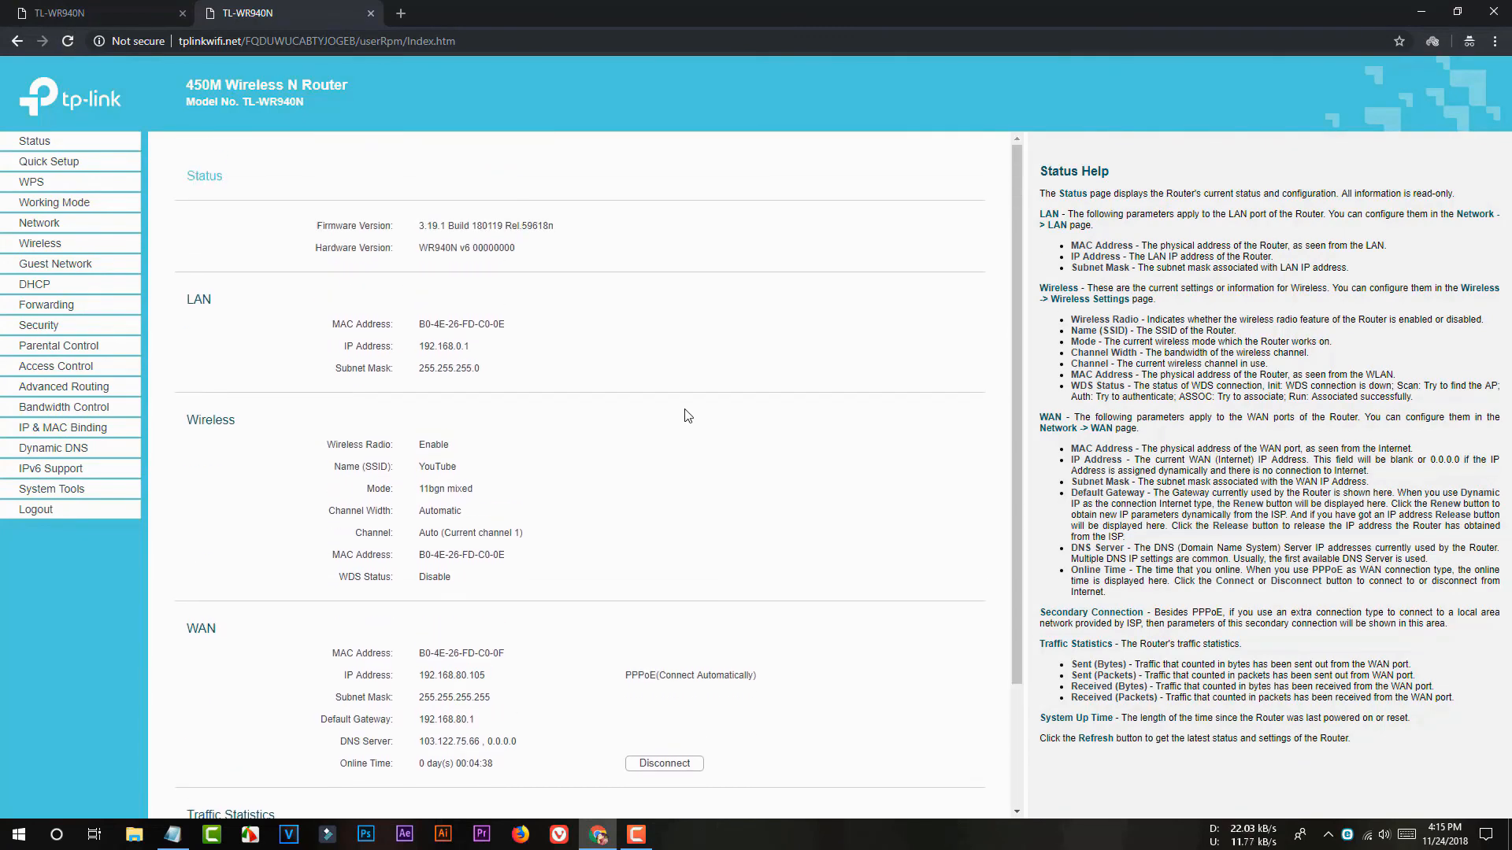